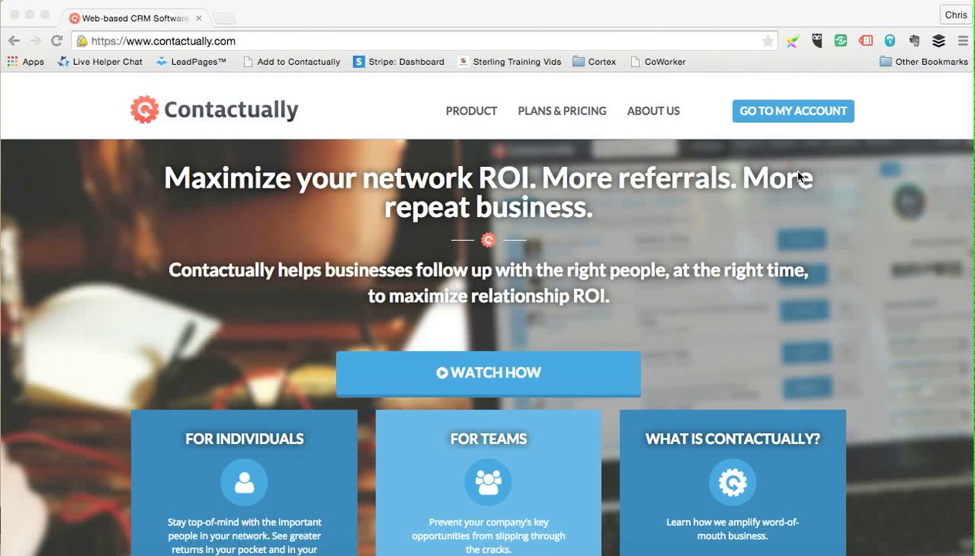
# - Go to the account's bucket list and review all buckets with their contacts and reminder intervals
pyautogui.click(793, 115)
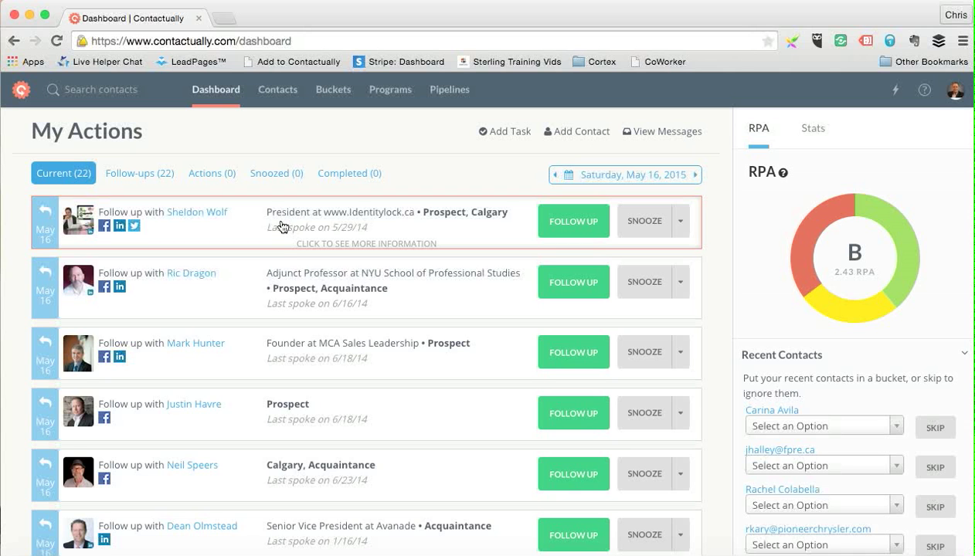
pyautogui.click(329, 91)
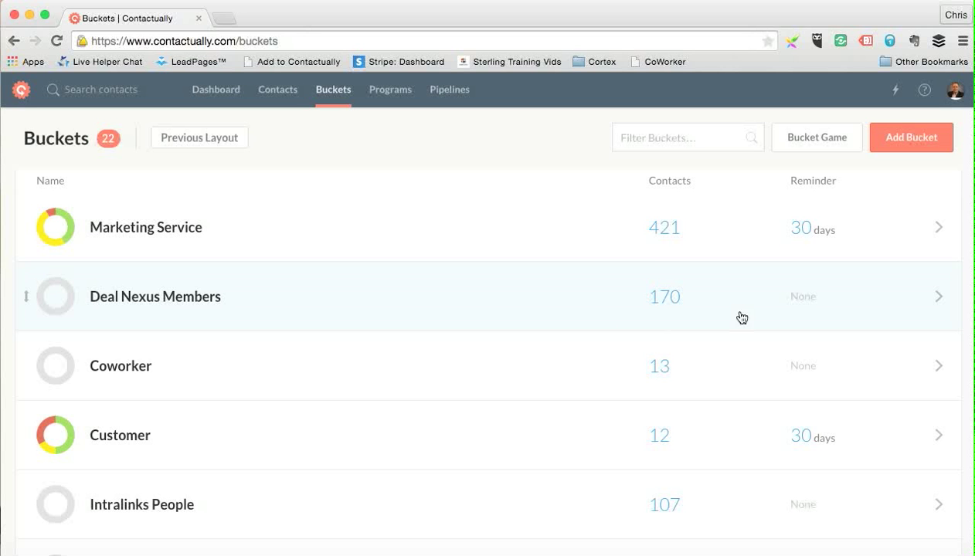
pyautogui.scroll(-3, 774, 266)
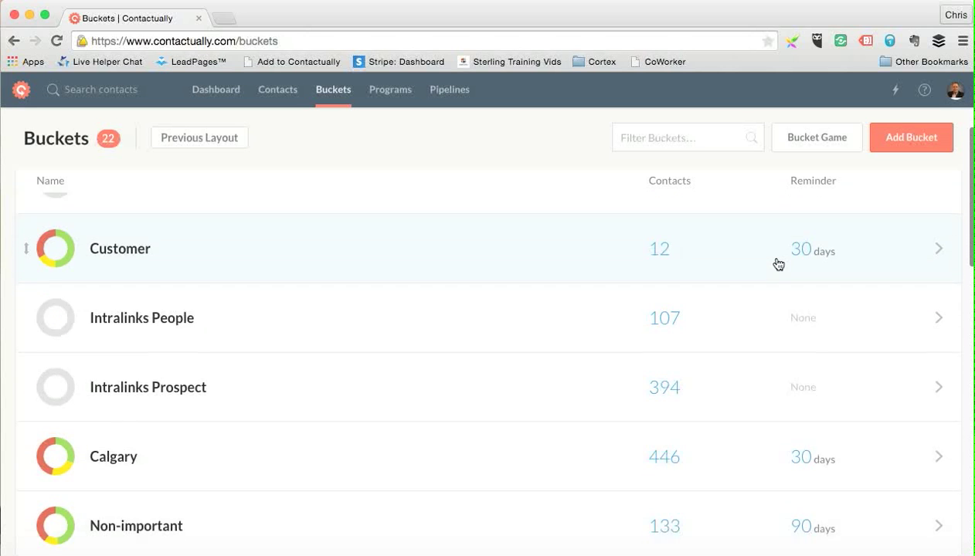
pyautogui.scroll(-2, 778, 264)
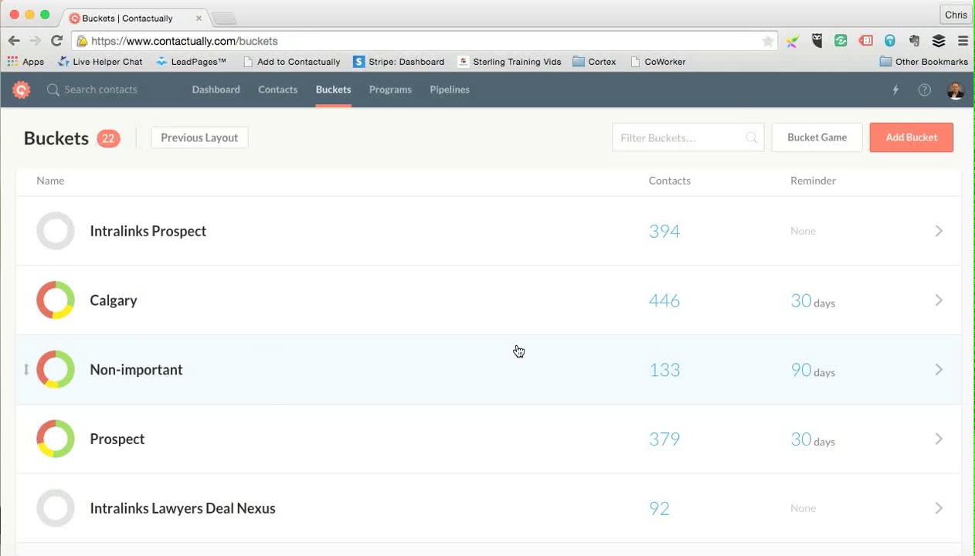
pyautogui.scroll(-3, 627, 309)
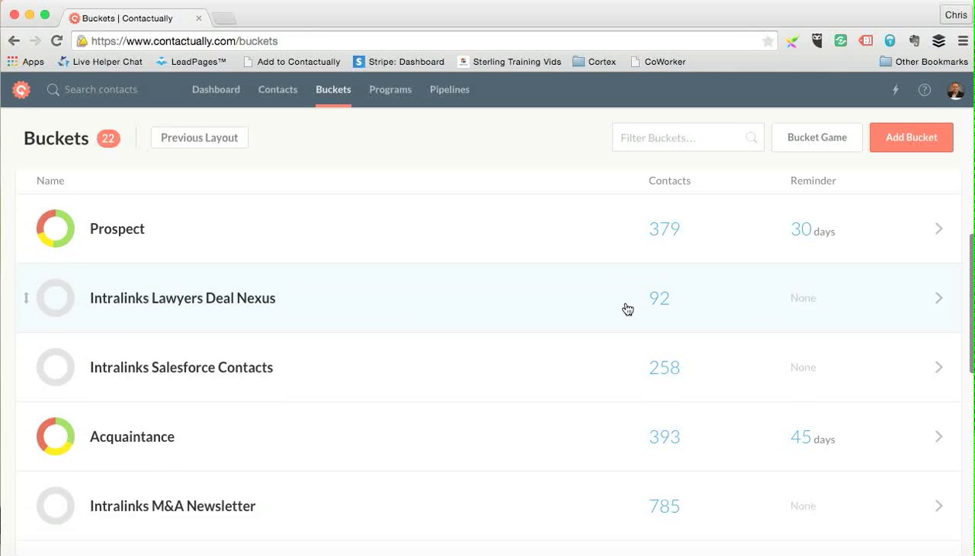
pyautogui.scroll(-5, 627, 309)
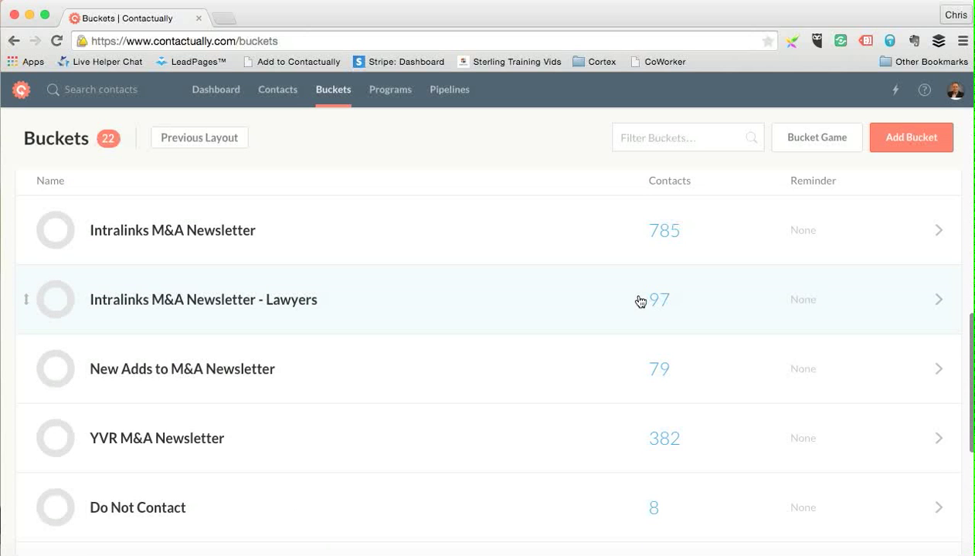
pyautogui.scroll(-1, 640, 302)
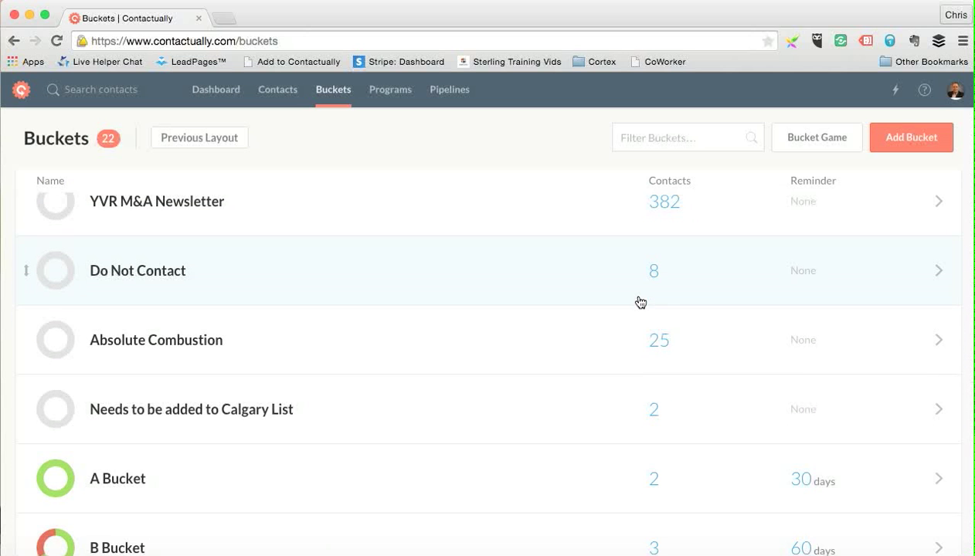
pyautogui.scroll(-3, 658, 309)
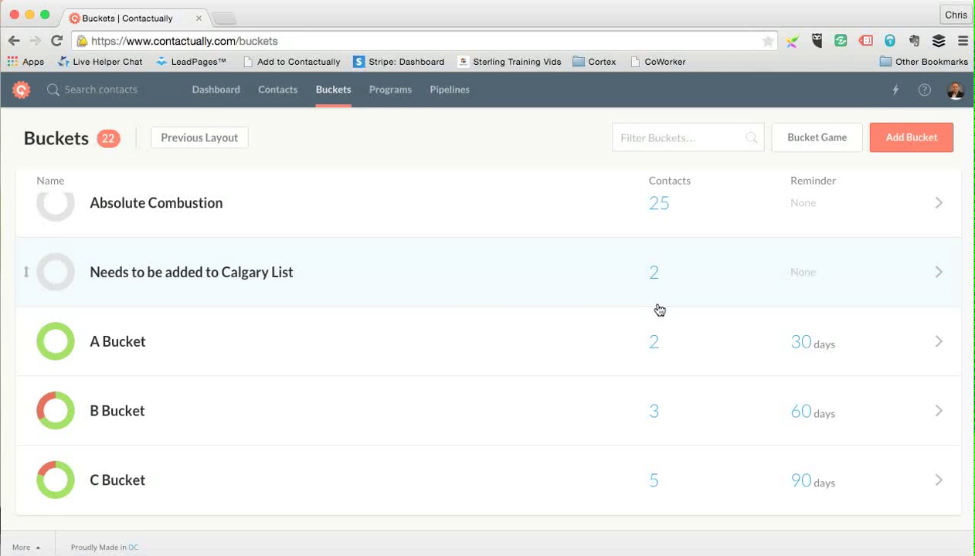
pyautogui.scroll(15, 658, 309)
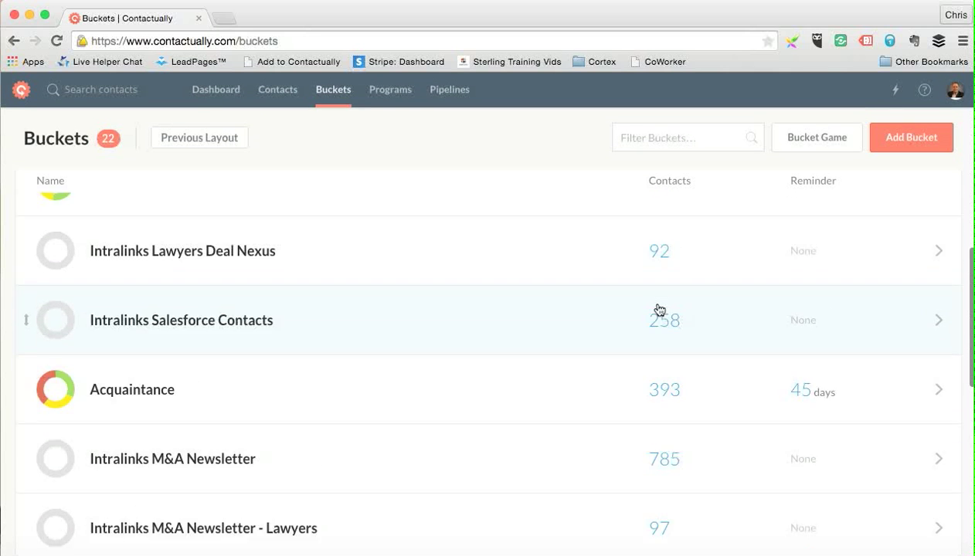
pyautogui.scroll(6, 659, 309)
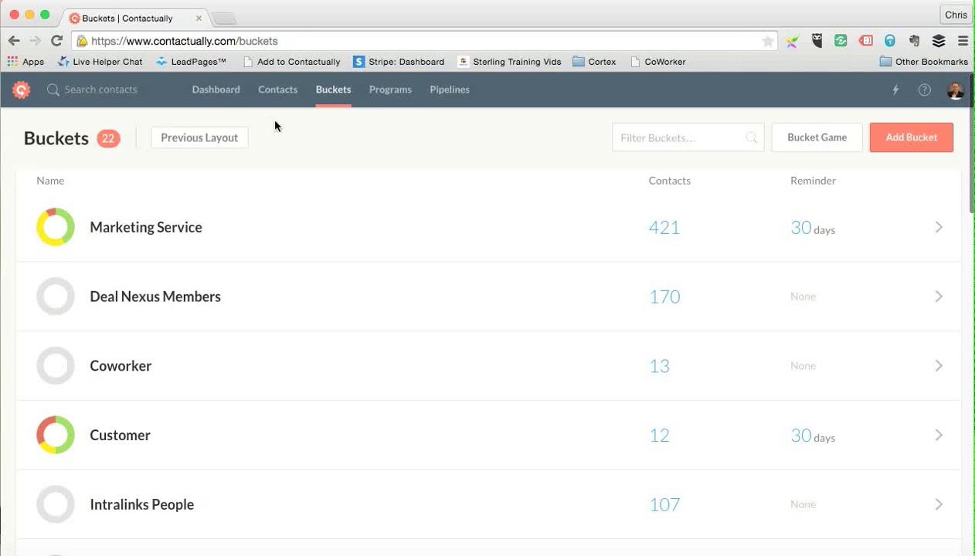
# - Return to the dashboard, open a follow-up message to the first contact under current actions, and review the recent conversations
pyautogui.click(219, 94)
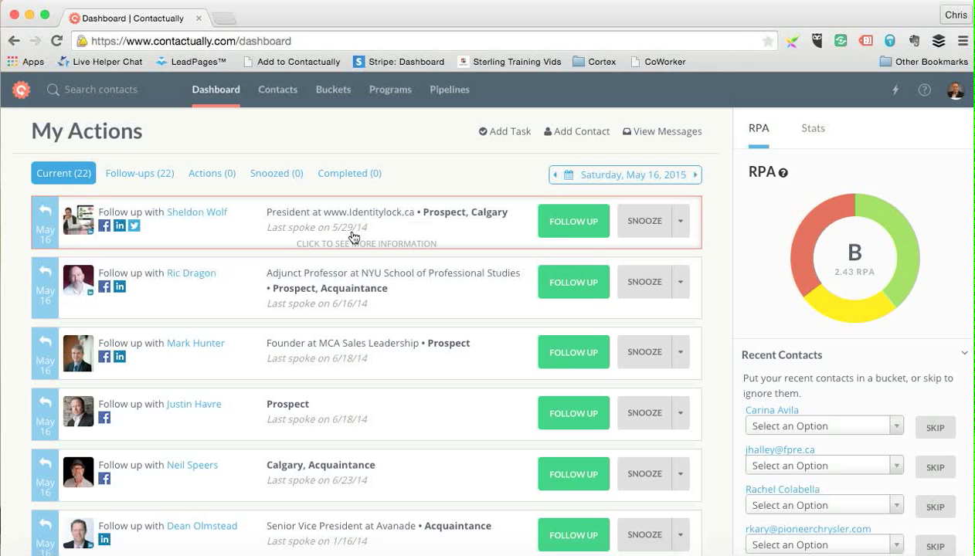
pyautogui.click(568, 226)
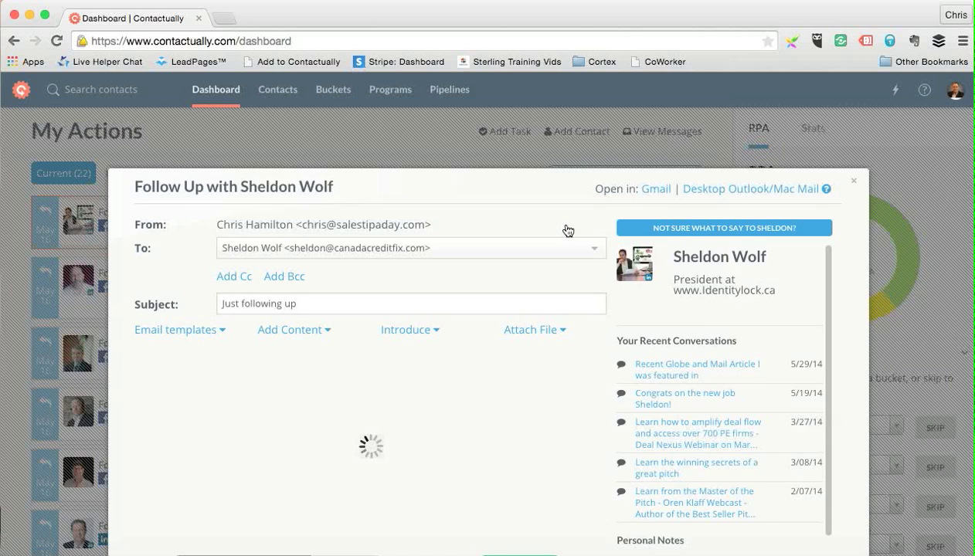
pyautogui.scroll(-2, 568, 230)
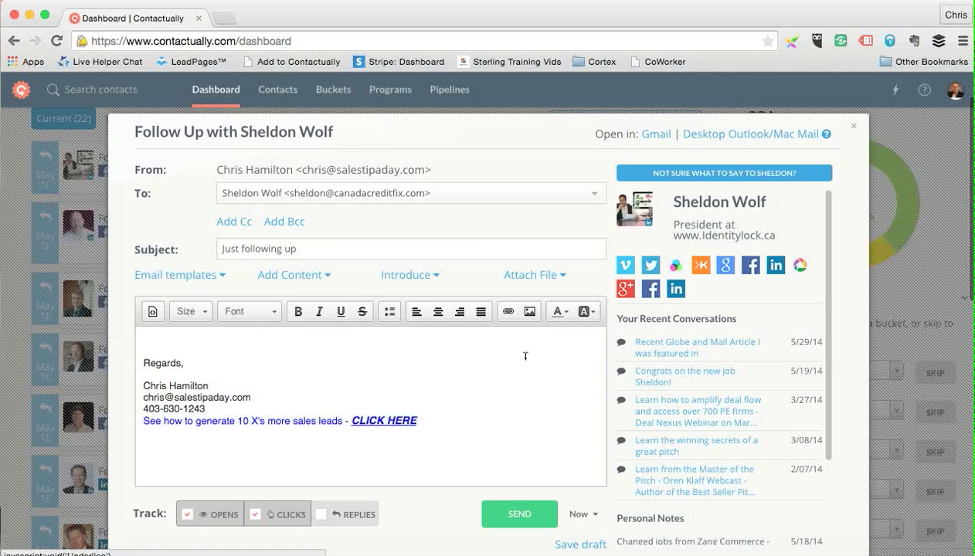
pyautogui.moveTo(699, 350)
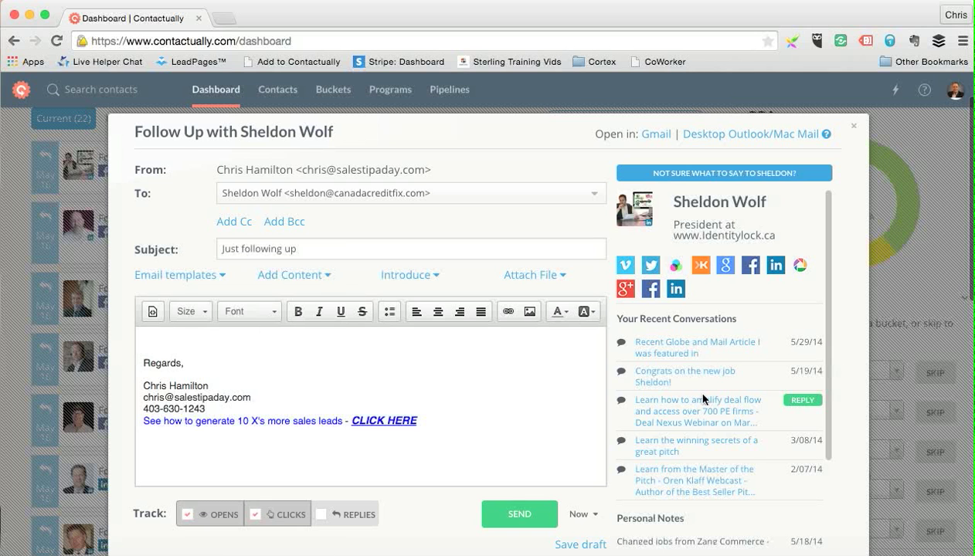
pyautogui.moveTo(695, 483)
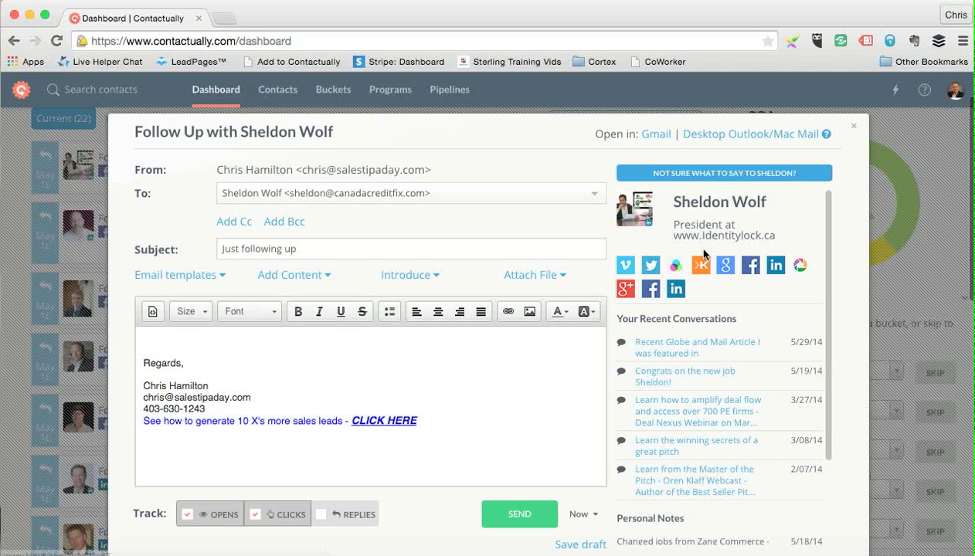
pyautogui.moveTo(683, 381)
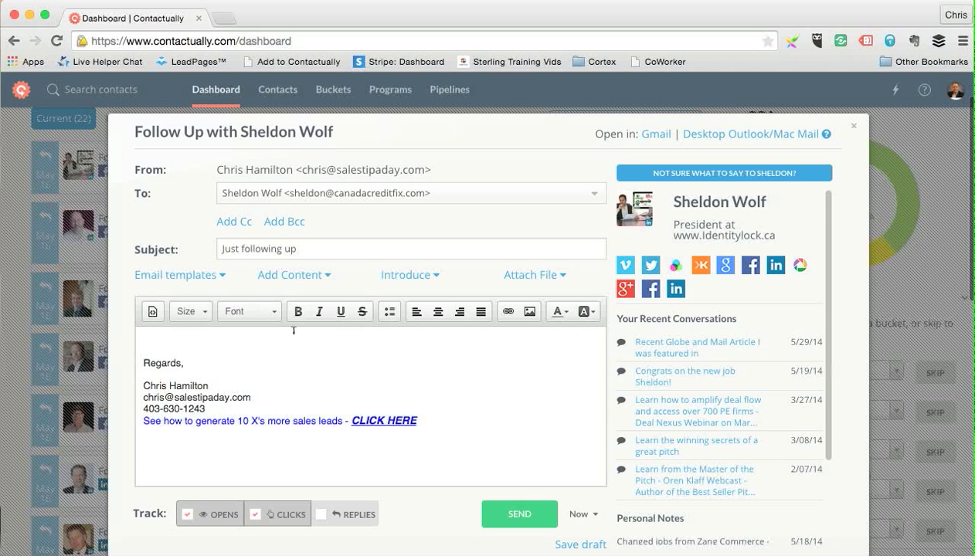
# - Apply the "April 1st Webinar Replay - 4 marketing Hacks" email template to the follow-up message and review its body
pyautogui.click(175, 276)
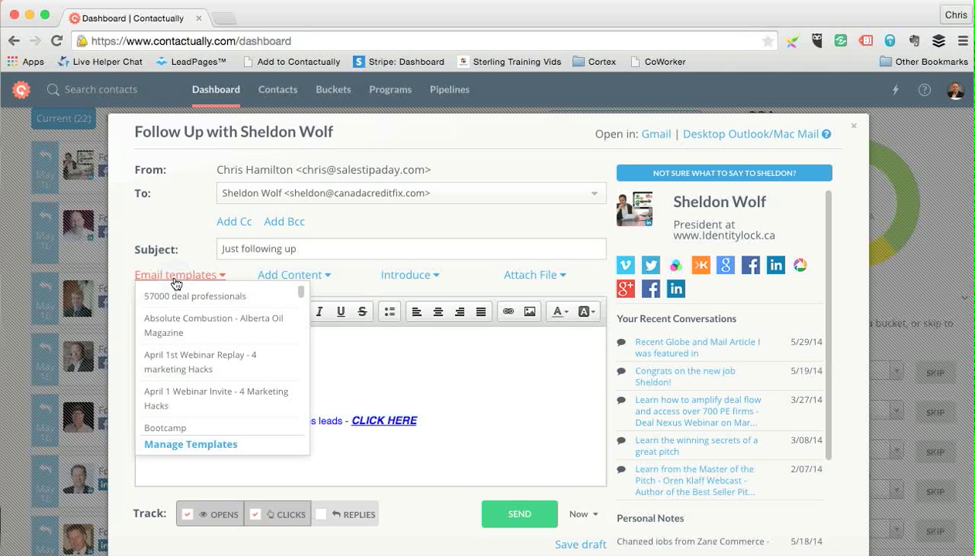
pyautogui.click(192, 354)
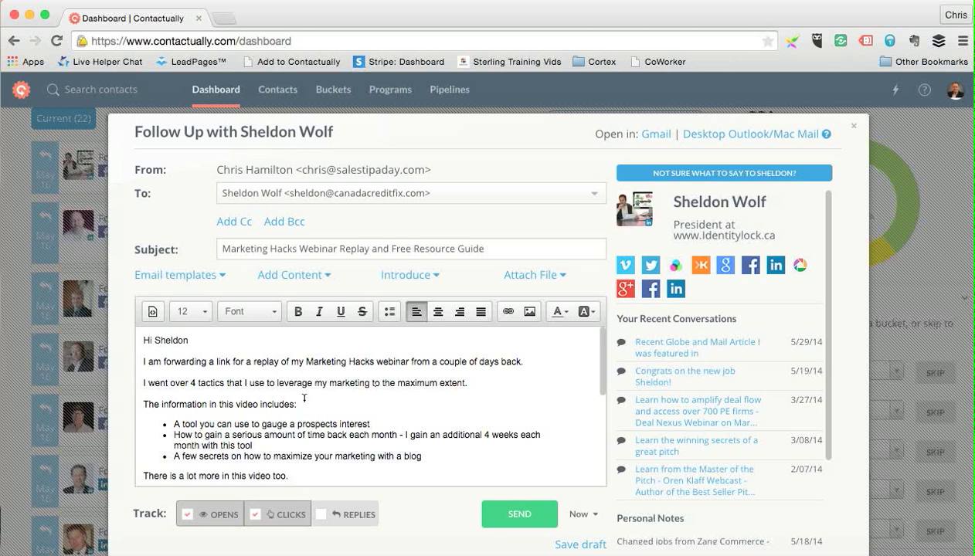
pyautogui.scroll(-5, 324, 406)
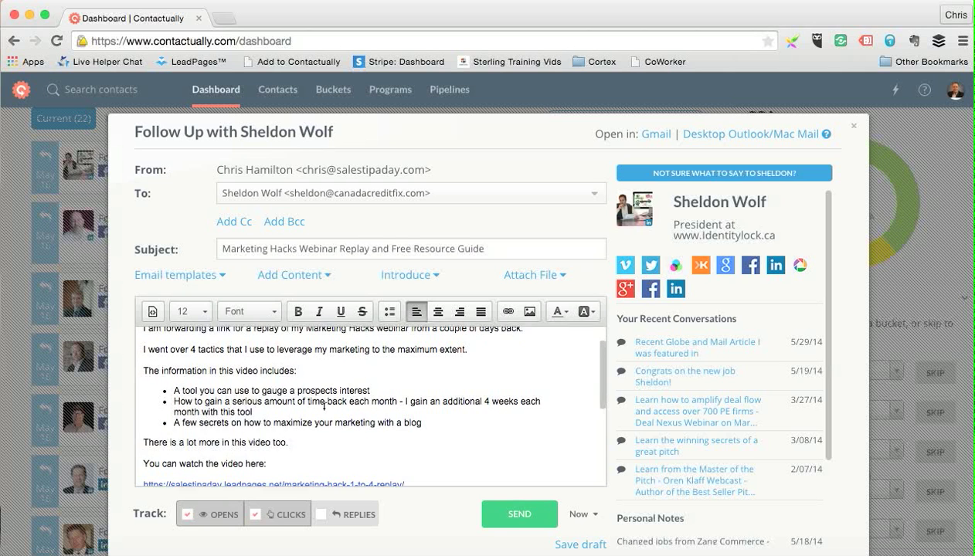
pyautogui.scroll(-2, 323, 406)
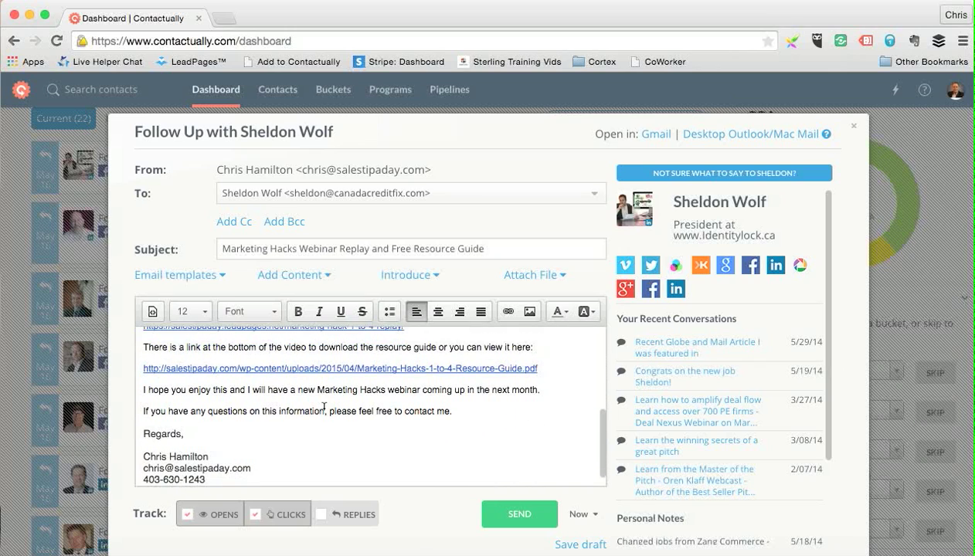
pyautogui.scroll(-4, 324, 406)
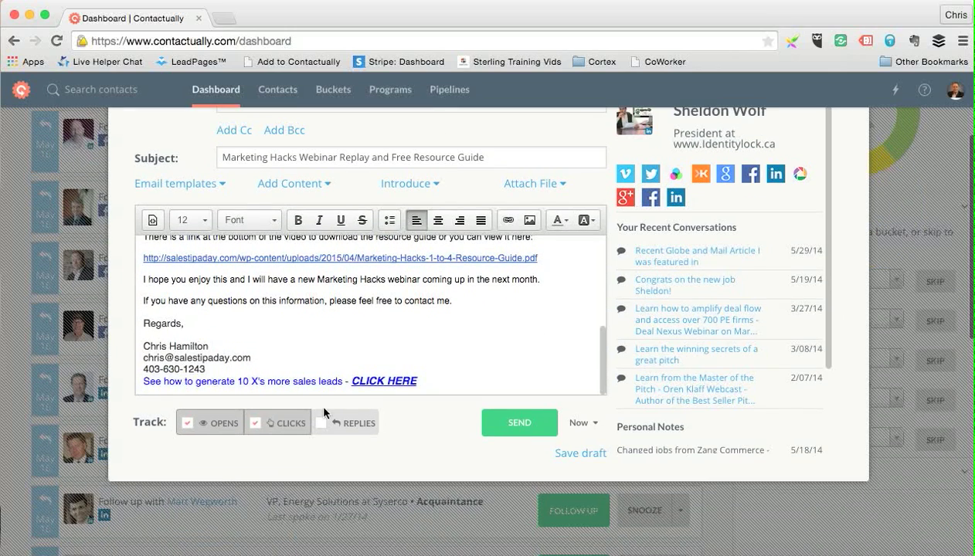
pyautogui.scroll(3, 324, 402)
pyautogui.scroll(2, 323, 407)
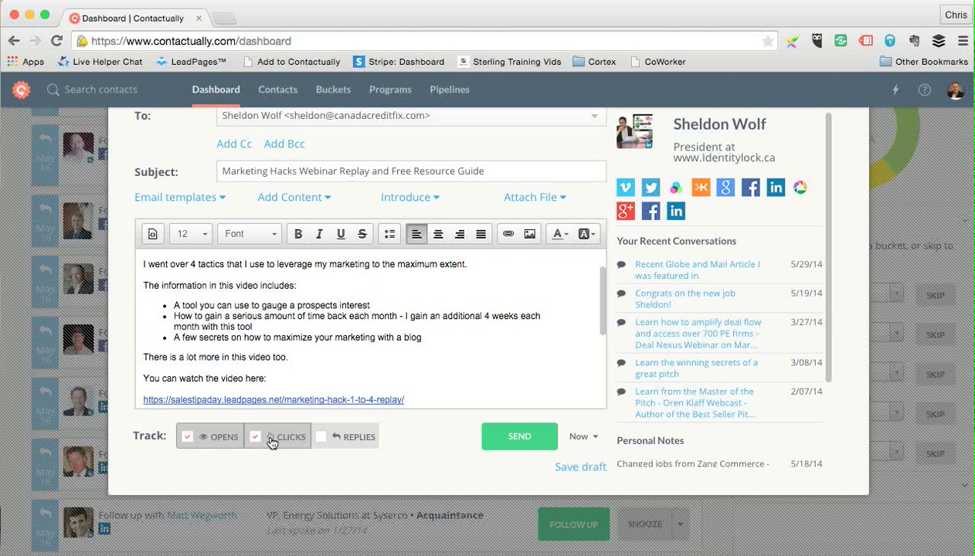
# - Switch reply tracking on and off again for the message, and look through its delayed sending options
pyautogui.click(324, 440)
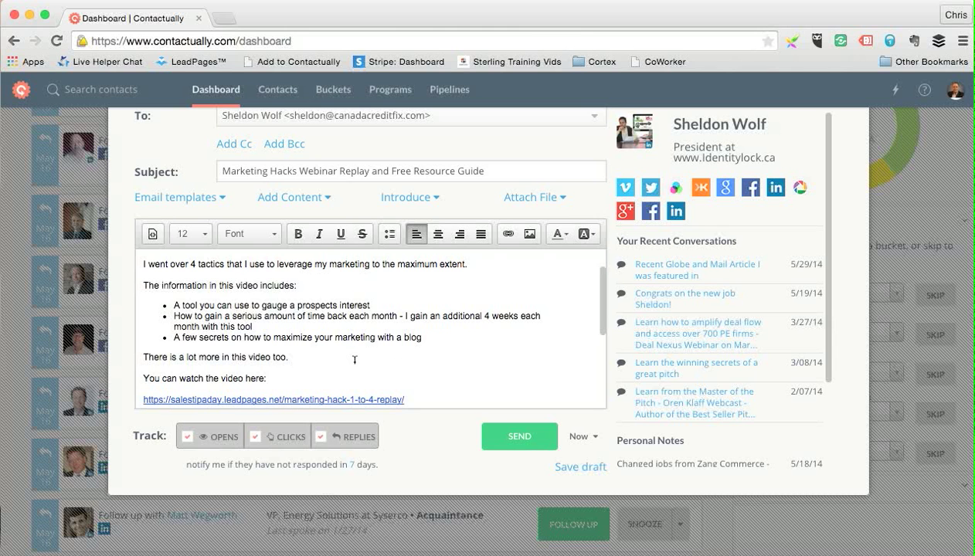
pyautogui.click(322, 438)
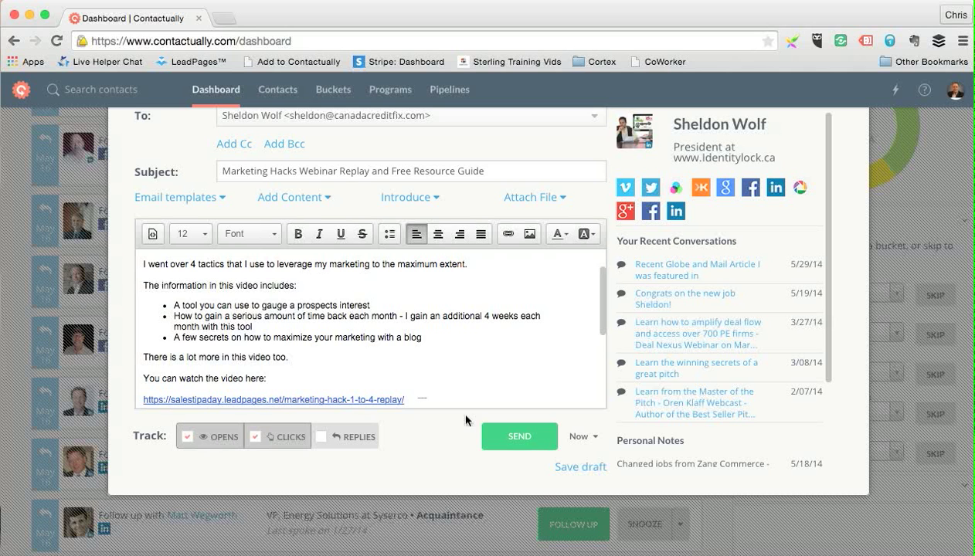
pyautogui.click(582, 437)
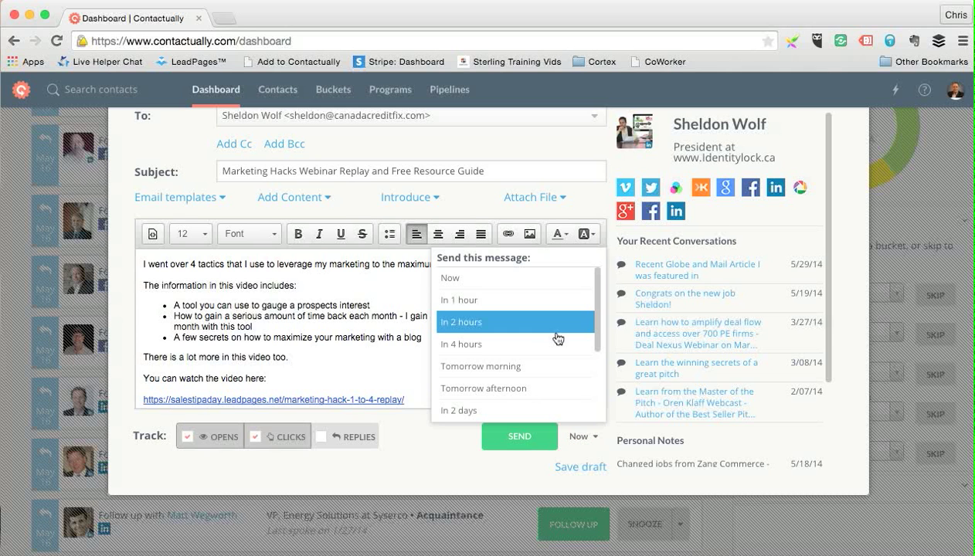
pyautogui.scroll(-3, 556, 331)
pyautogui.scroll(-4, 555, 329)
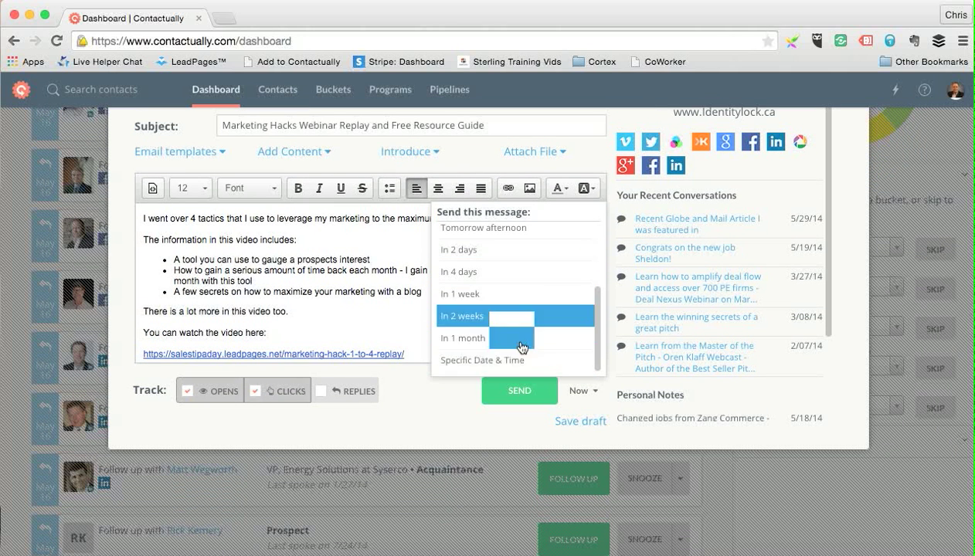
pyautogui.click(422, 399)
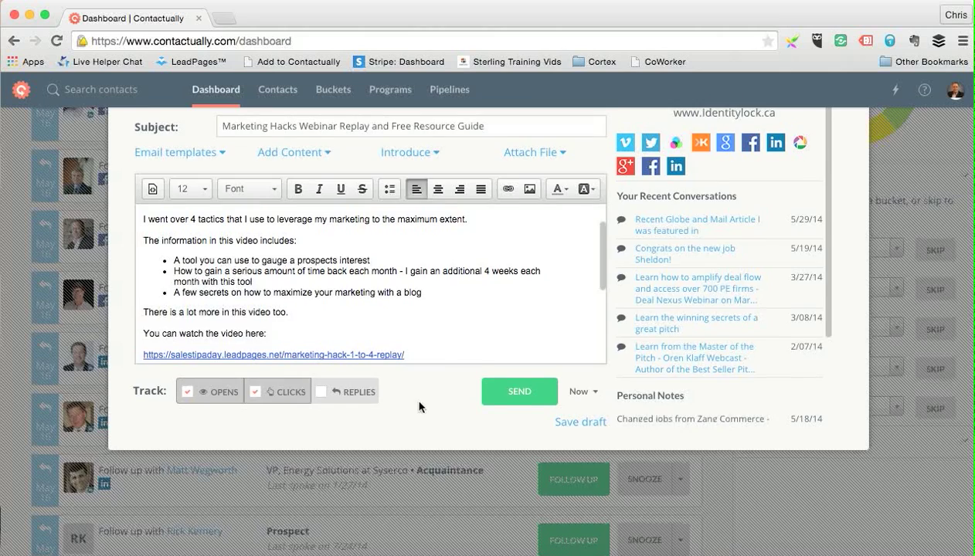
# - Check the message body once more and send the follow-up email immediately
pyautogui.scroll(4, 413, 402)
pyautogui.scroll(-3, 419, 399)
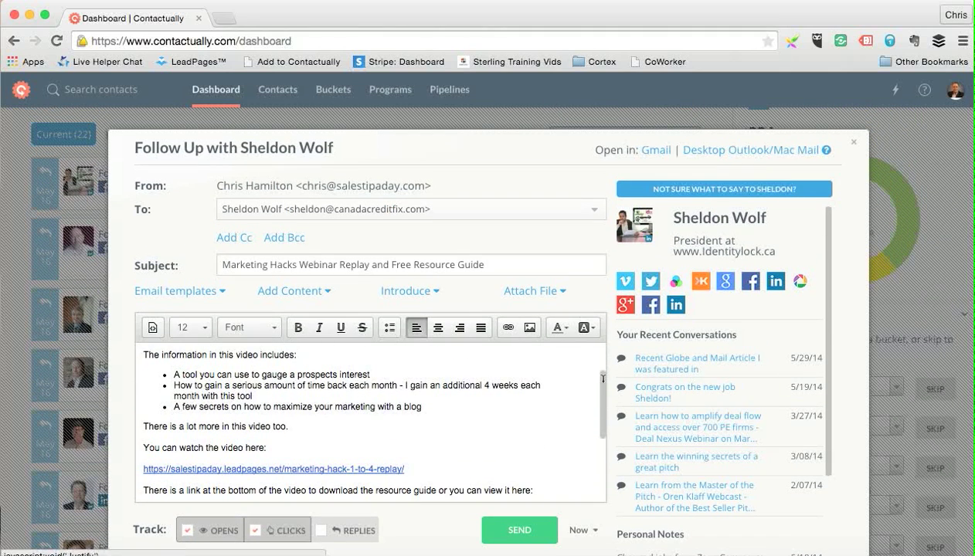
pyautogui.click(518, 533)
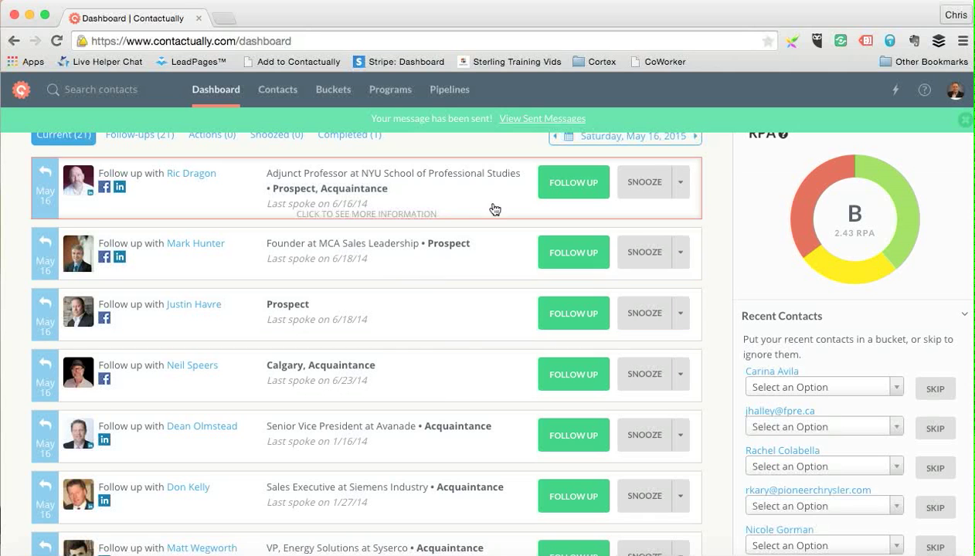
# - View the snooze durations offered for the first remaining follow-up and look over the other follow-ups
pyautogui.click(680, 186)
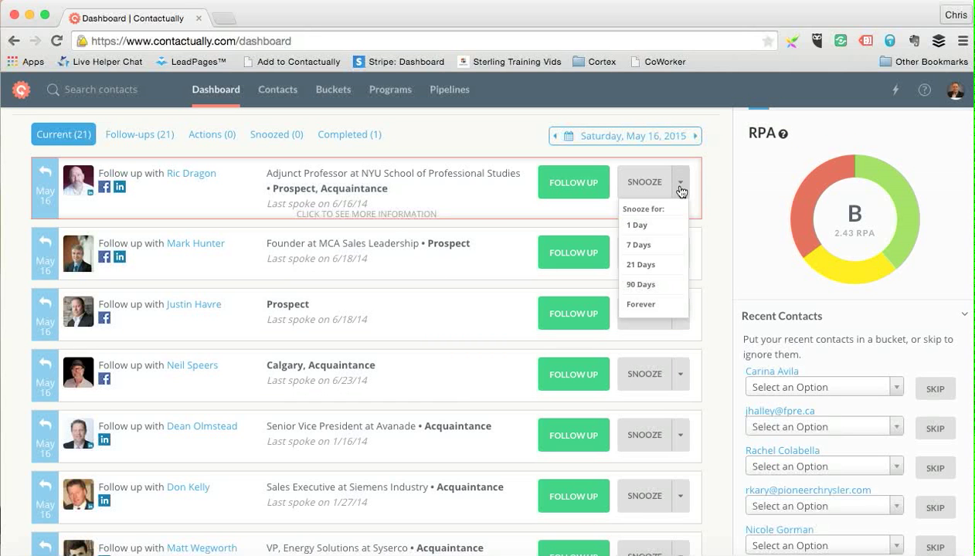
pyautogui.scroll(-3, 328, 228)
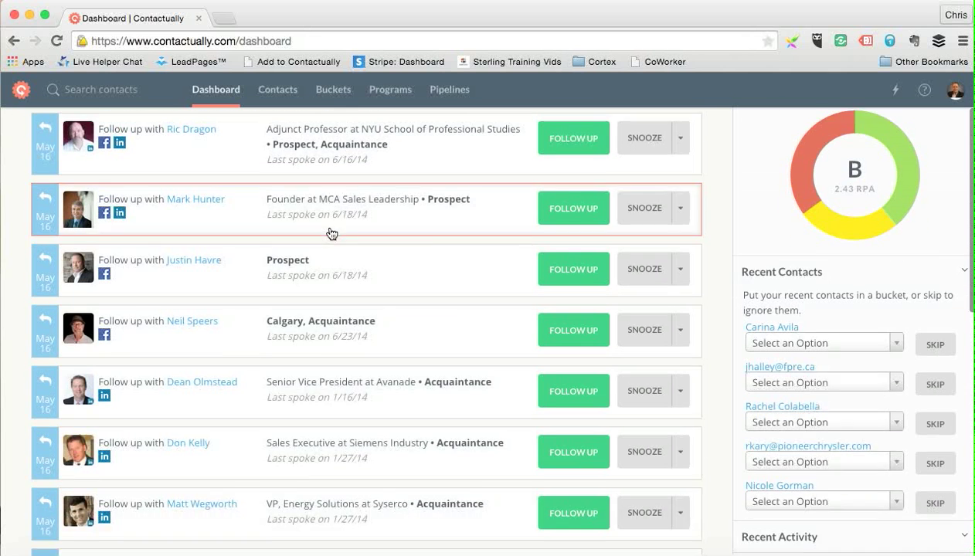
pyautogui.scroll(4, 331, 233)
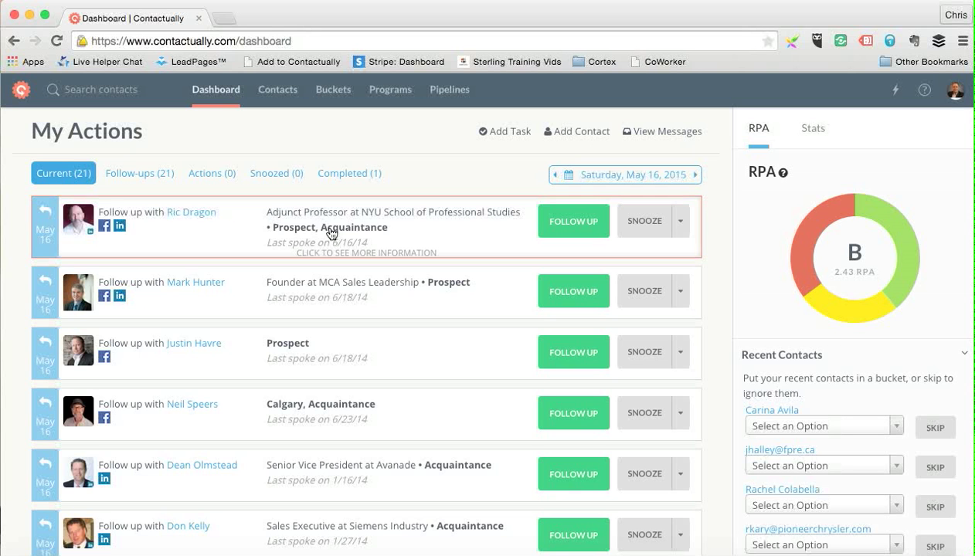
# - Open the account settings for email templates and browse the list of saved templates
pyautogui.click(955, 99)
pyautogui.click(846, 122)
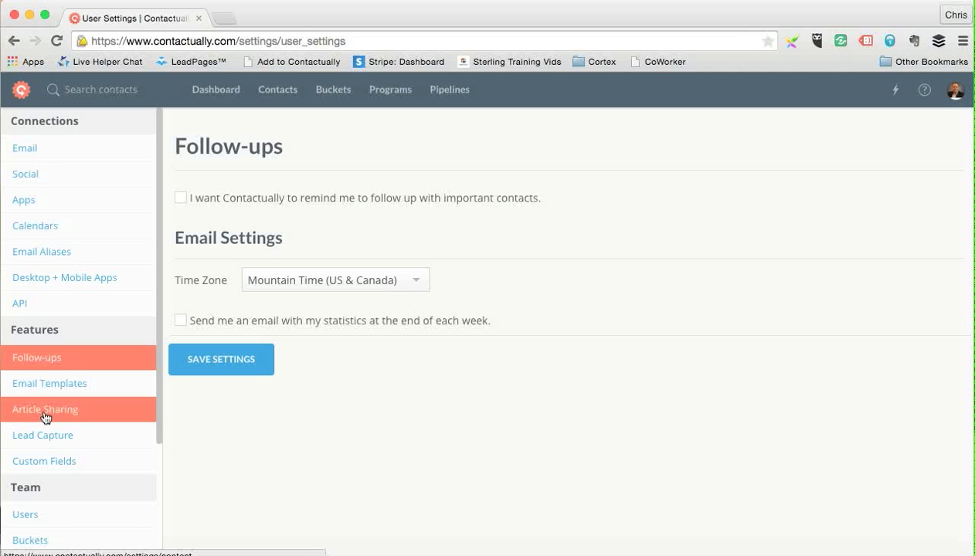
pyautogui.click(53, 386)
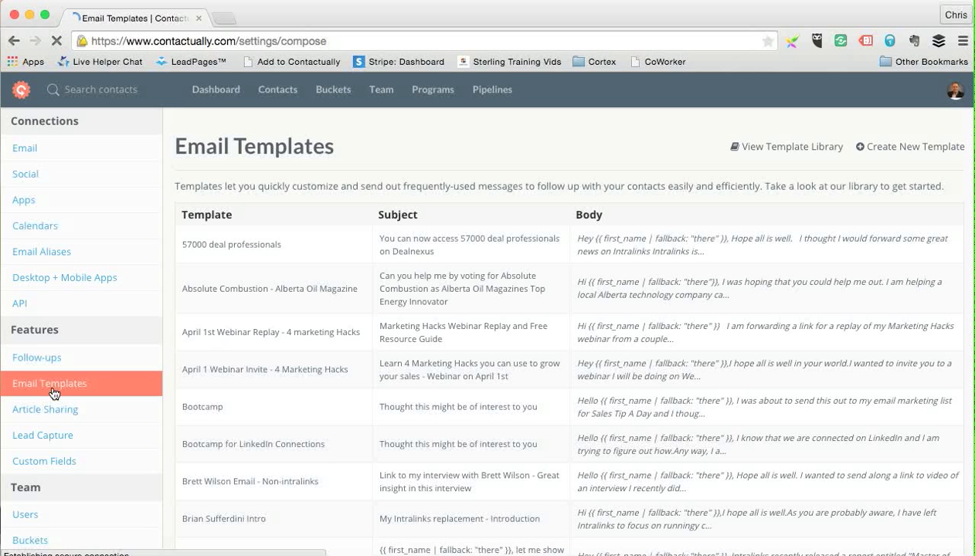
pyautogui.scroll(-3, 312, 309)
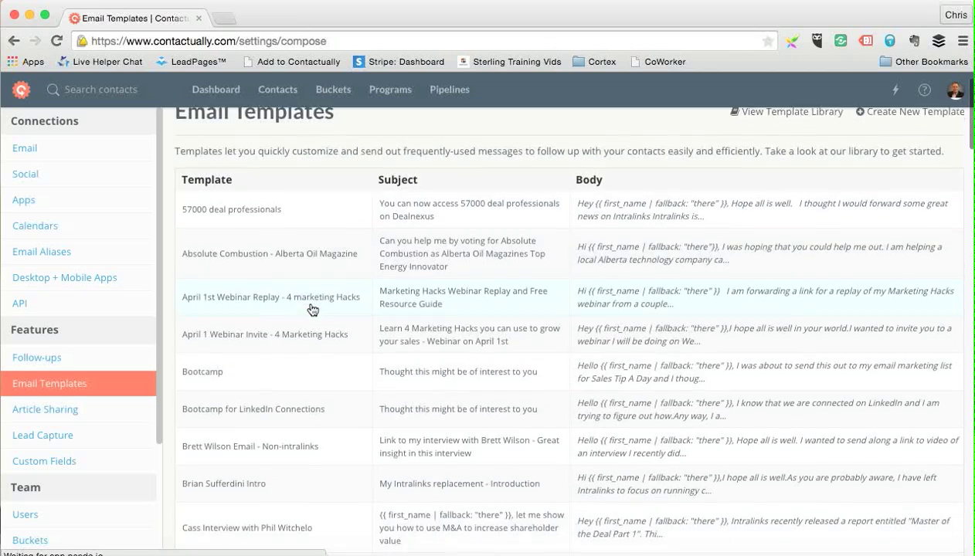
# - Browse through the saved email templates and return to the beginning of the list
pyautogui.scroll(-4, 312, 309)
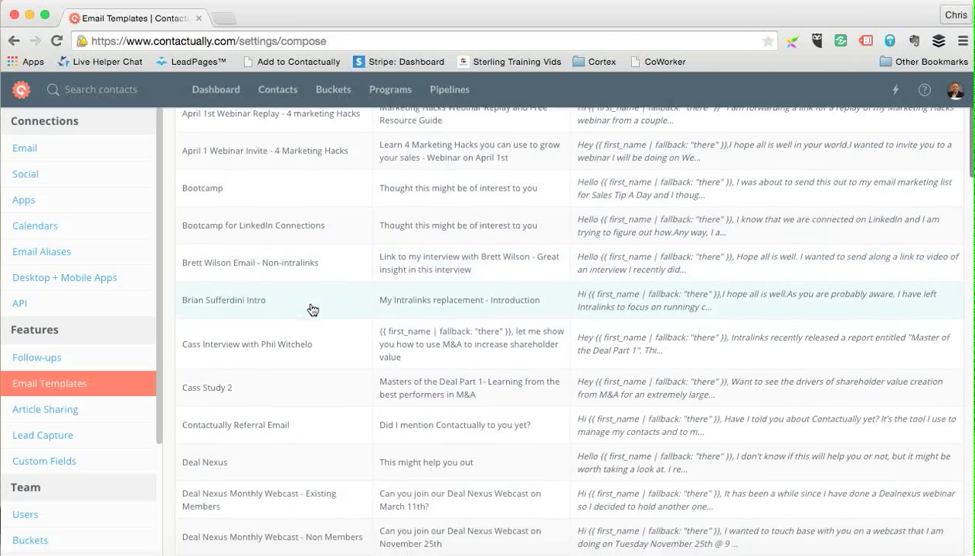
pyautogui.scroll(-5, 312, 309)
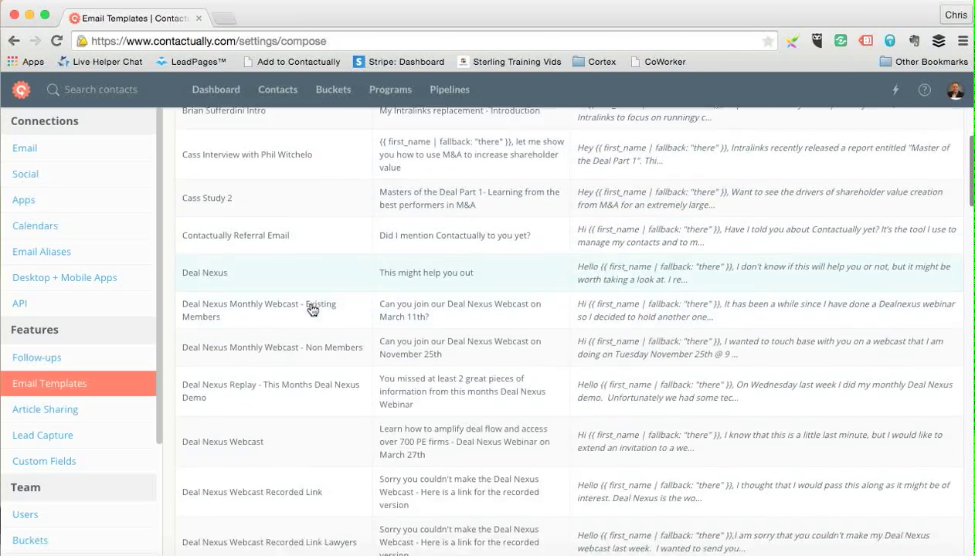
pyautogui.scroll(-1, 312, 309)
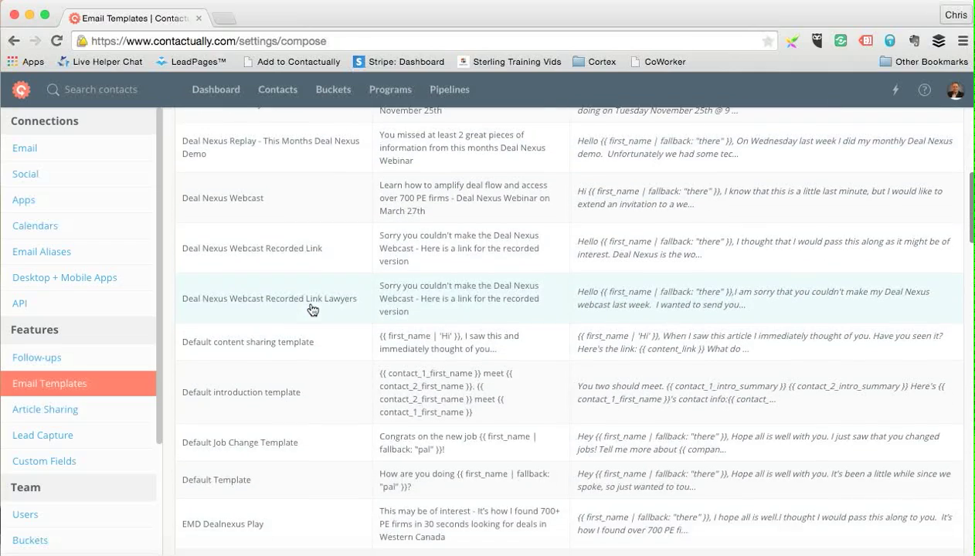
pyautogui.scroll(-7, 312, 310)
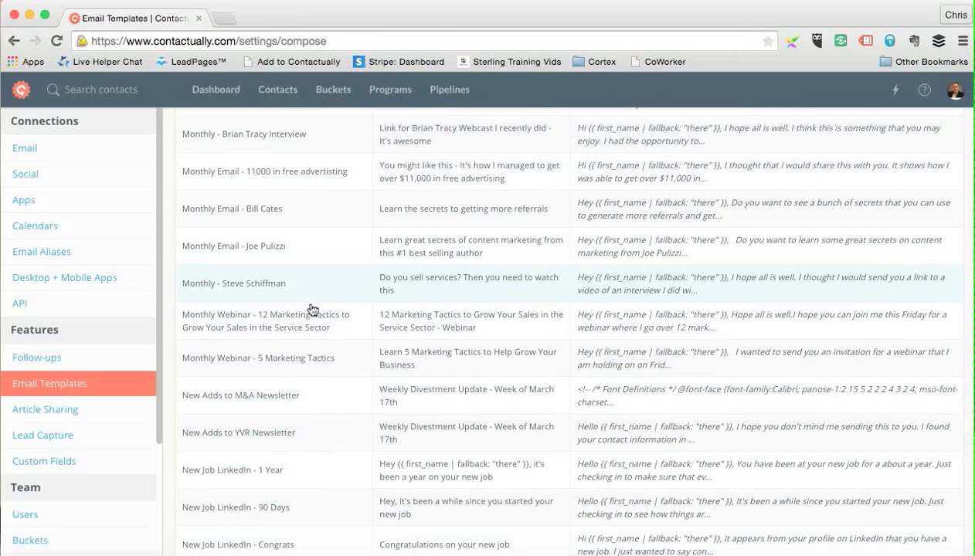
pyautogui.scroll(3, 312, 310)
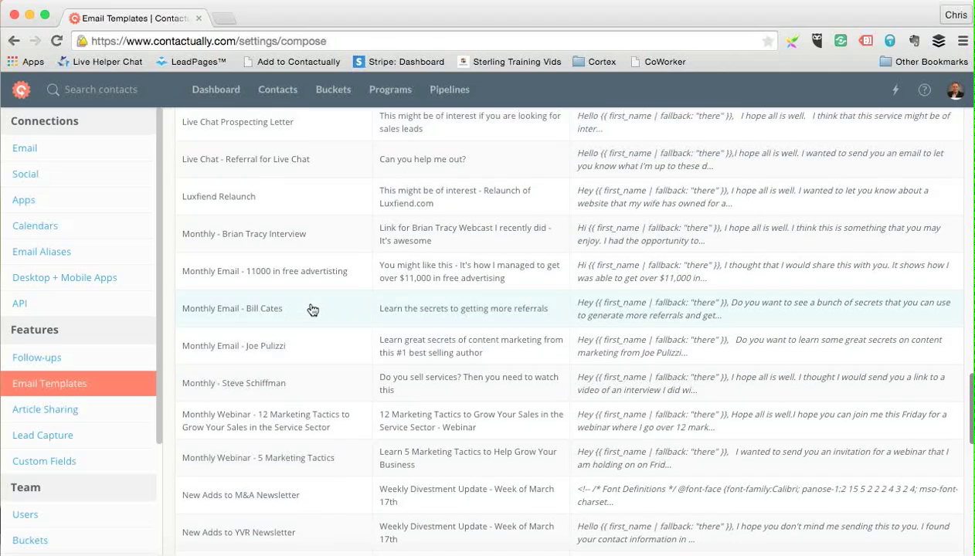
pyautogui.scroll(20, 312, 310)
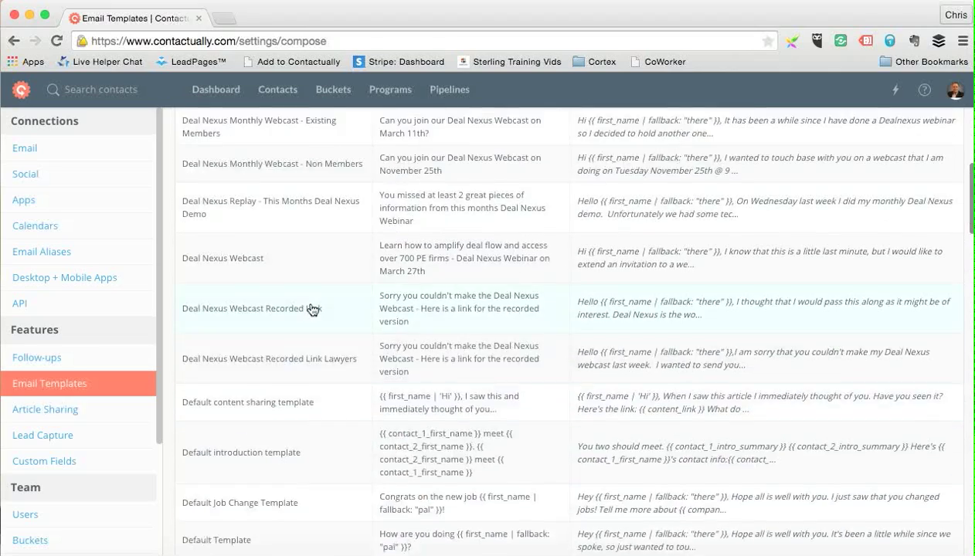
pyautogui.scroll(8, 312, 310)
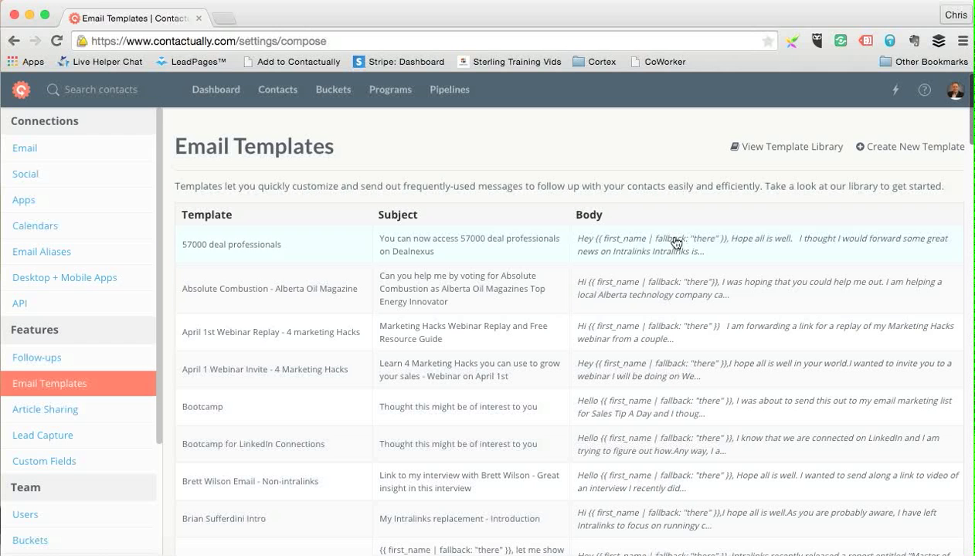
# - Create a new email template and label it "4 Marketing Hacks"
pyautogui.click(880, 147)
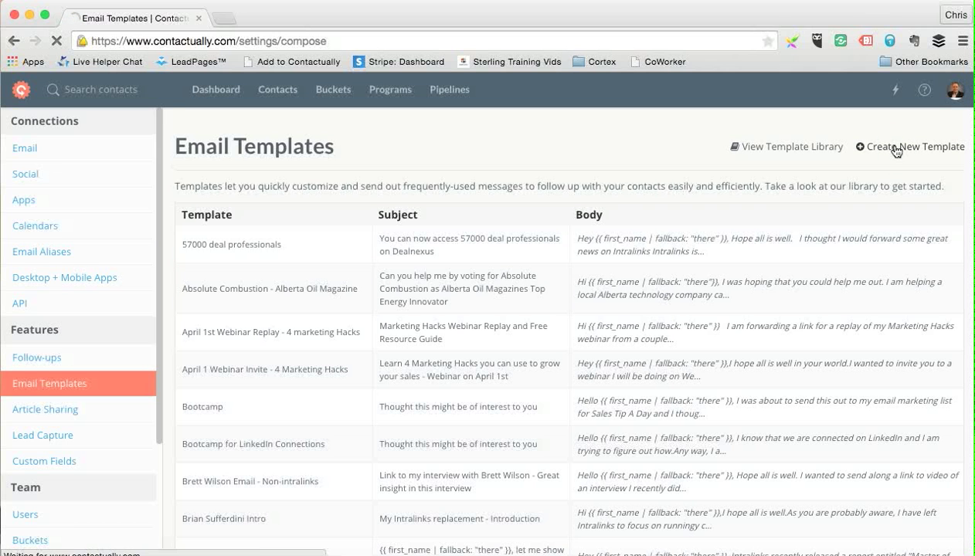
pyautogui.click(352, 209)
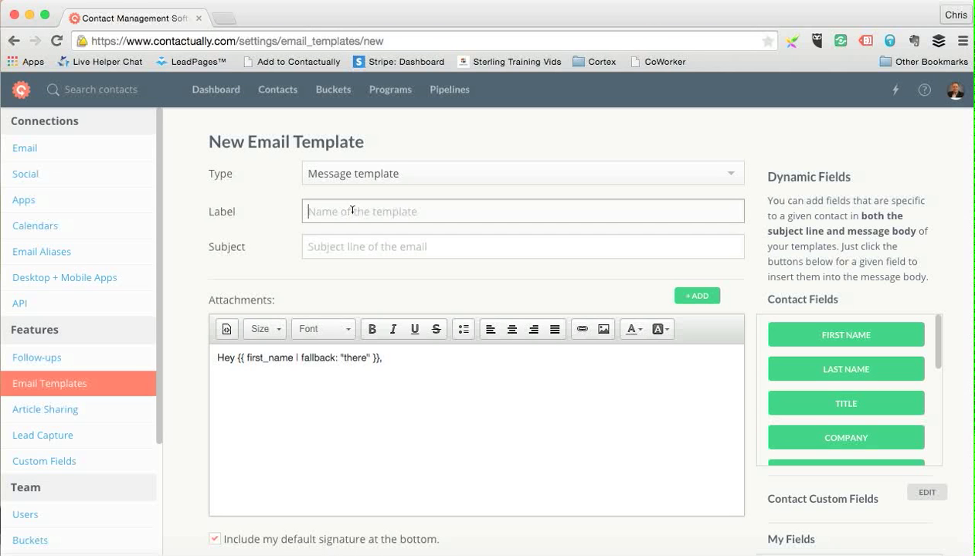
pyautogui.write('4 Marketing Hacks')
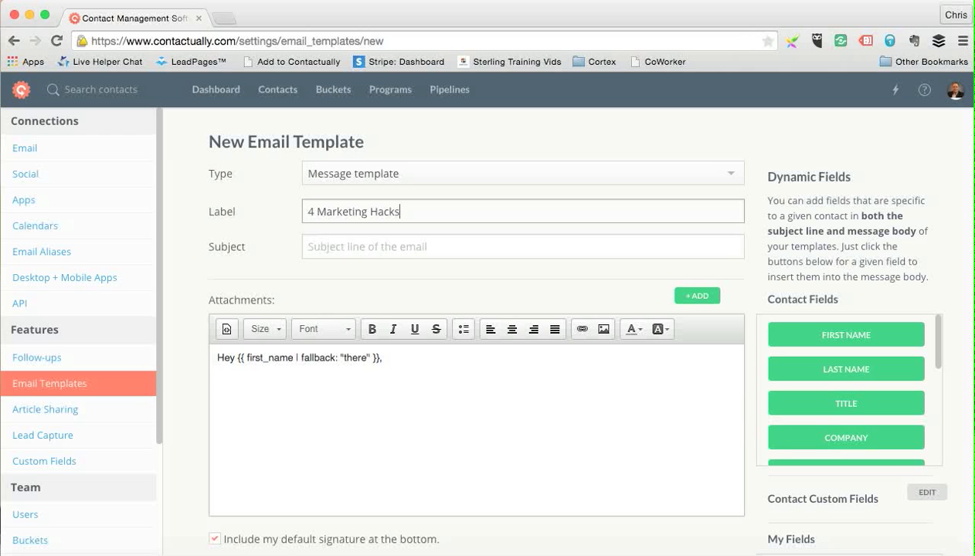
# - Copy "4 marketing hacks you can start using today" from the Untitled 16 text document into the template's subject line
pyautogui.click(366, 251)
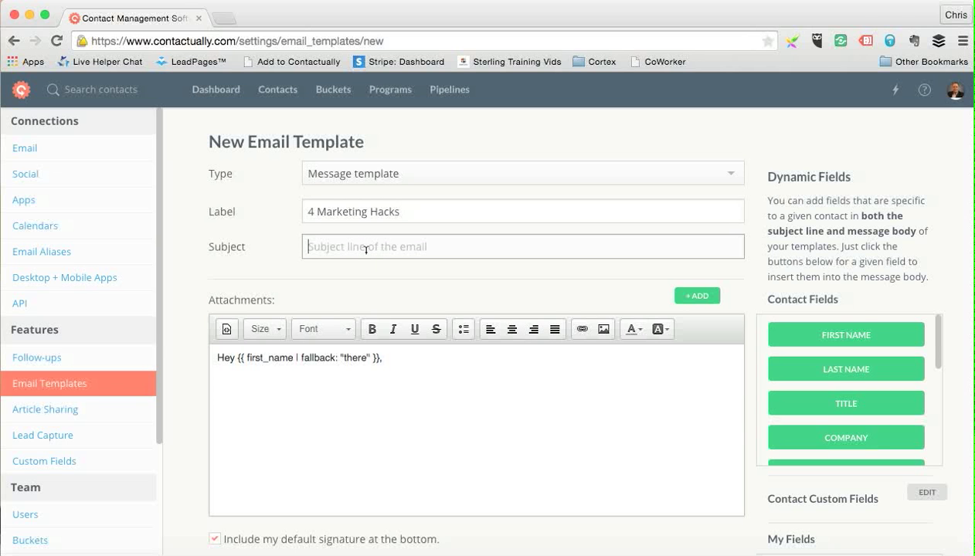
pyautogui.press('super+Tab')
pyautogui.press('super+Tab')
pyautogui.press('super+Tab')
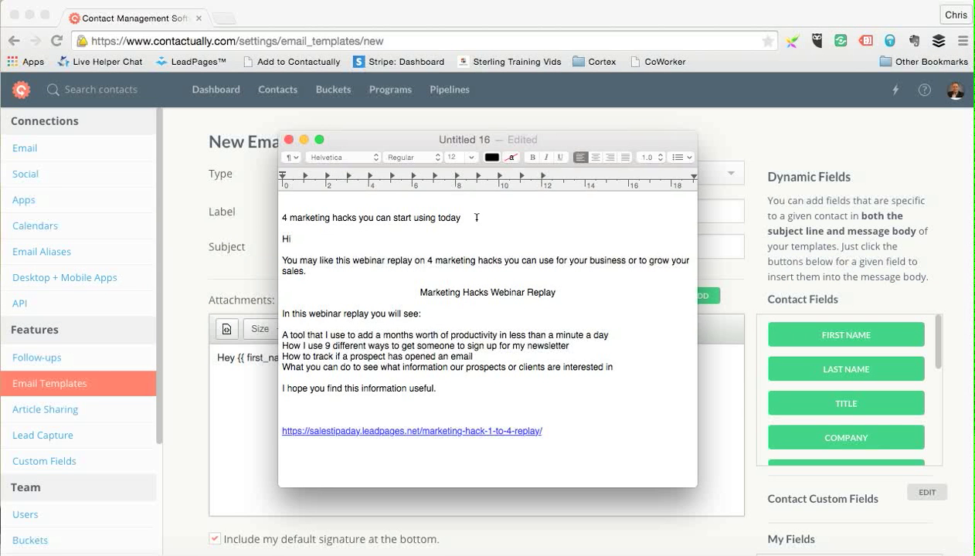
pyautogui.moveTo(476, 217); pyautogui.dragTo(280, 217)
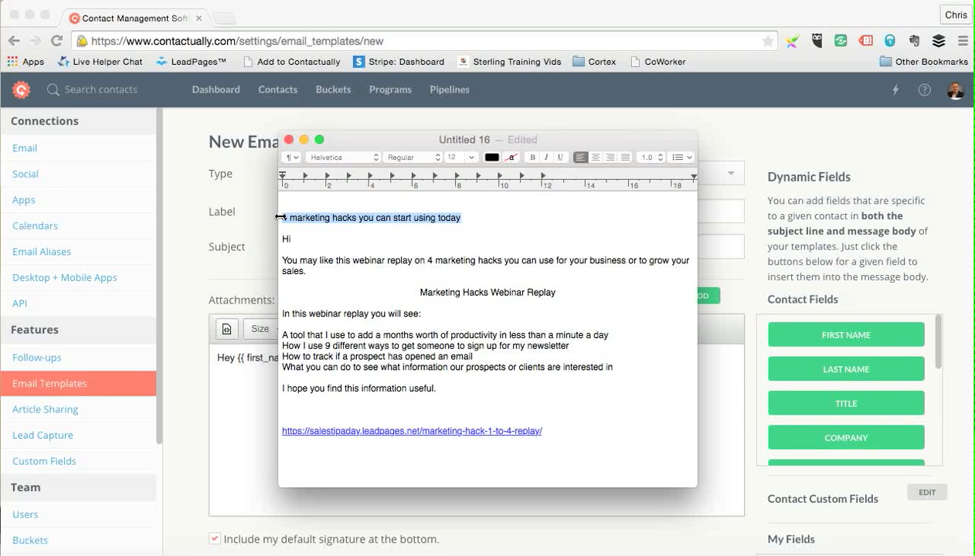
pyautogui.press('super+c')
pyautogui.press('super+Tab')
pyautogui.click(349, 240)
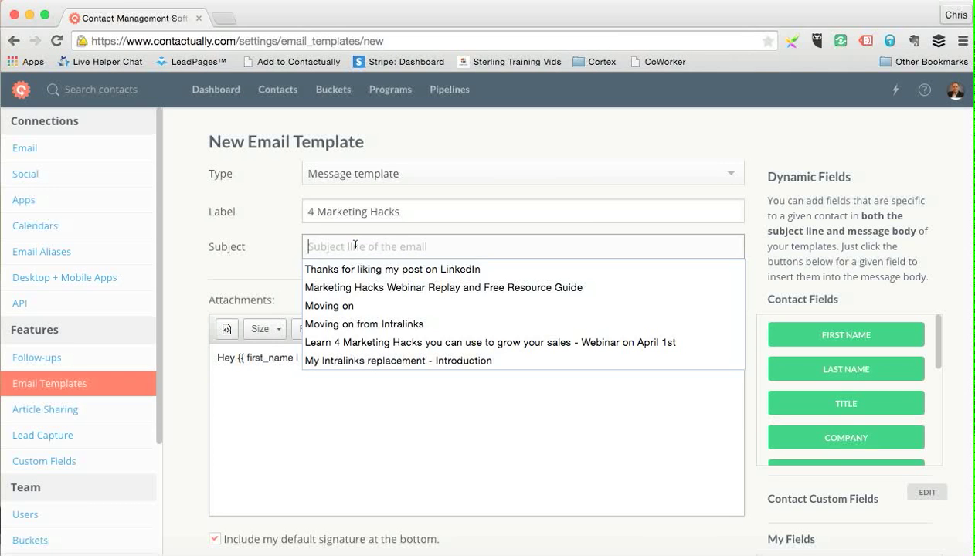
pyautogui.press('super+v')
# - Place the cursor in the message body and look through the dynamic contact fields available for the template
pyautogui.click(321, 379)
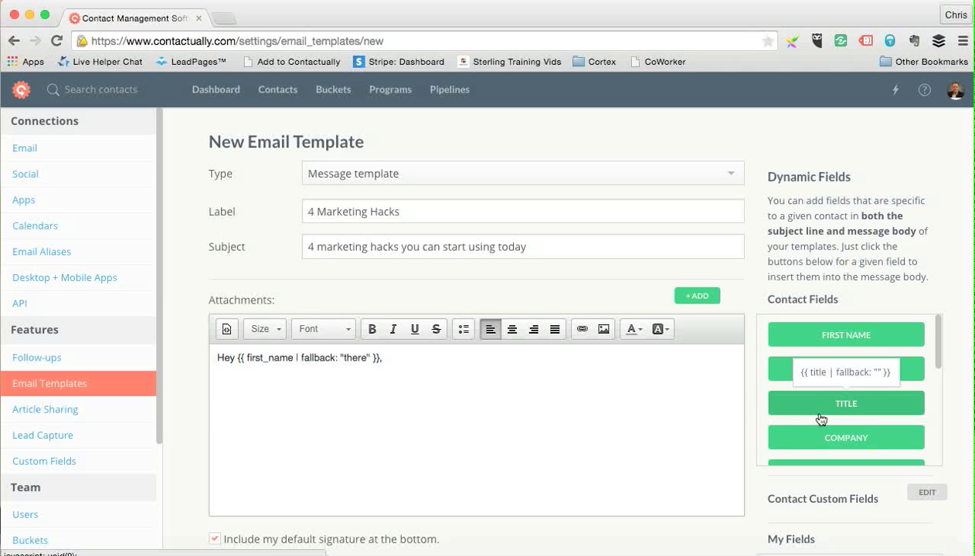
pyautogui.scroll(-5, 820, 419)
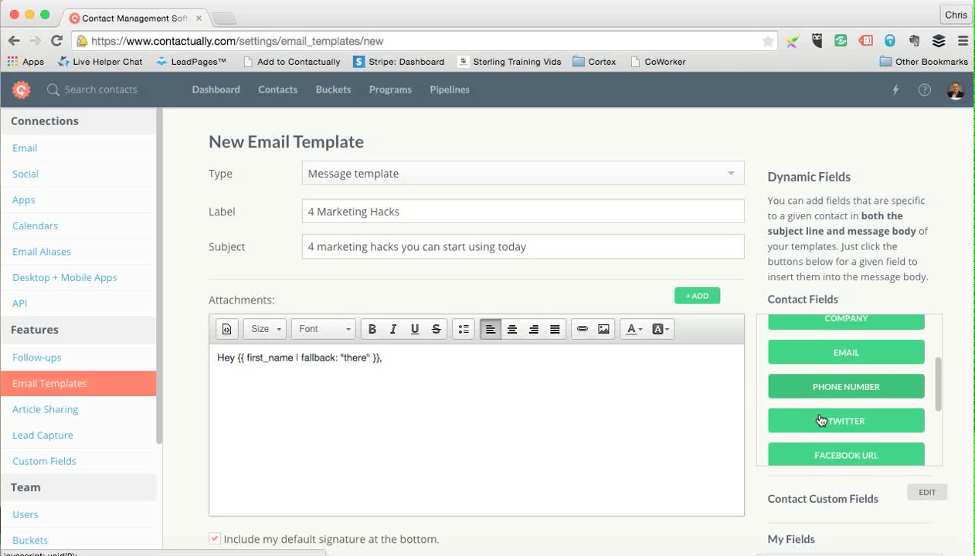
pyautogui.scroll(-3, 820, 420)
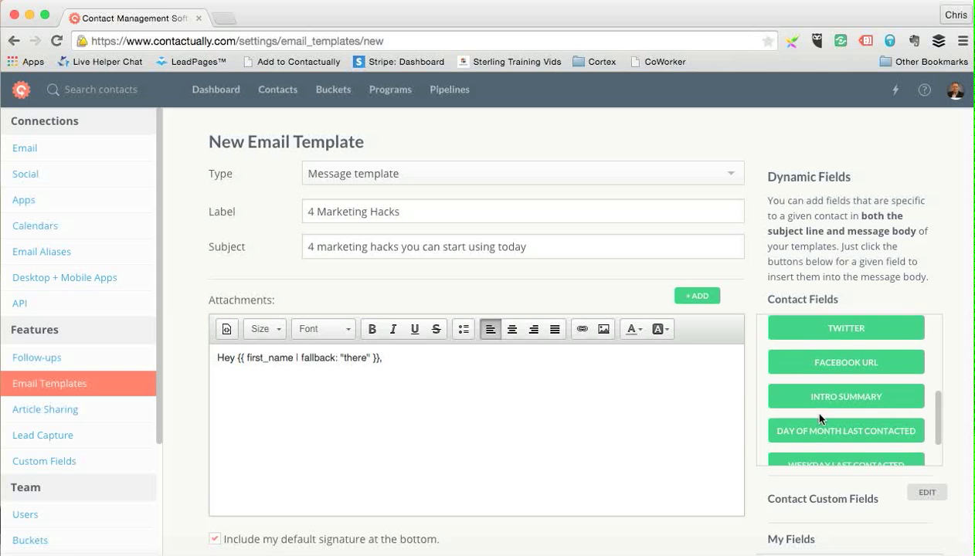
pyautogui.scroll(-3, 821, 419)
pyautogui.scroll(4, 820, 419)
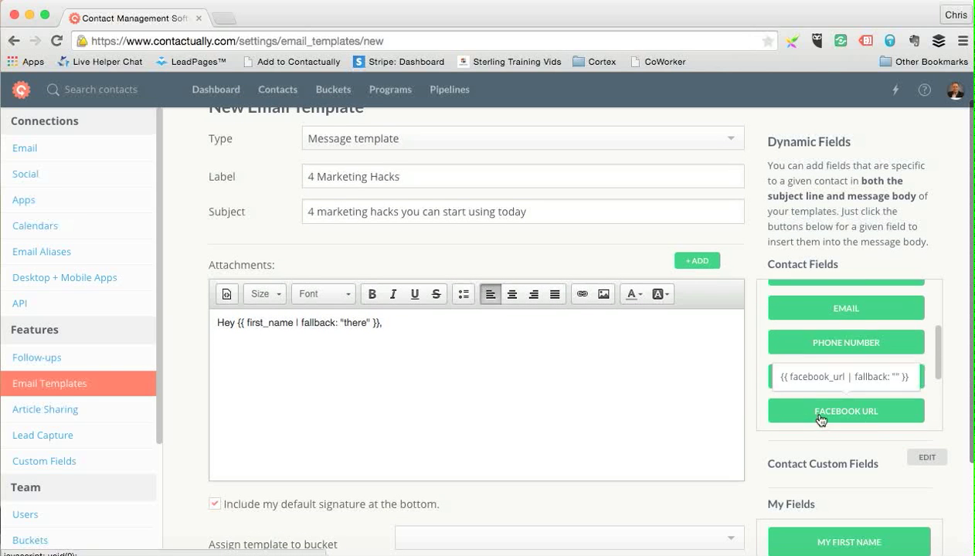
pyautogui.scroll(4, 820, 420)
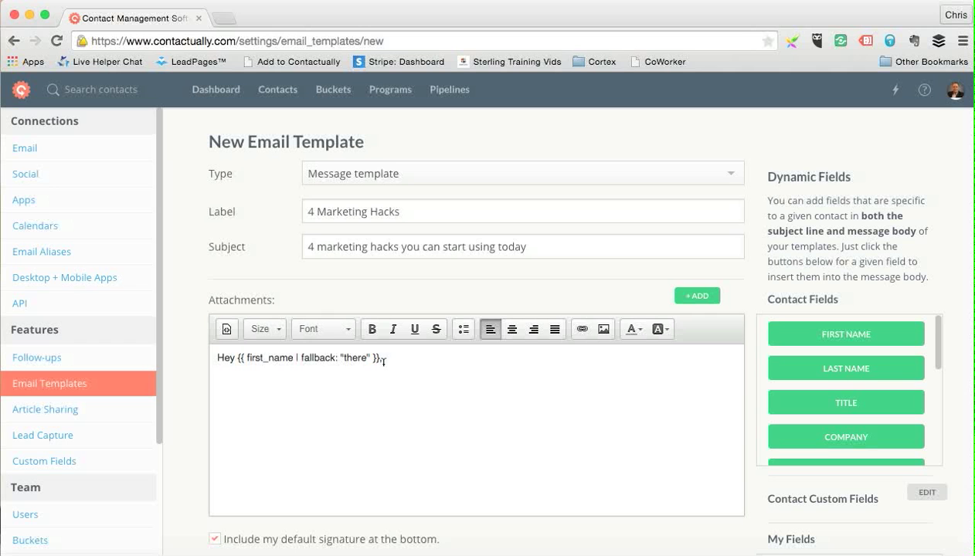
# - Copy the text from "You may like this webinar replay" to "I hope you find this information useful." from Untitled 16 into the body below the greeting
pyautogui.press('Return')
pyautogui.press('super+Tab')
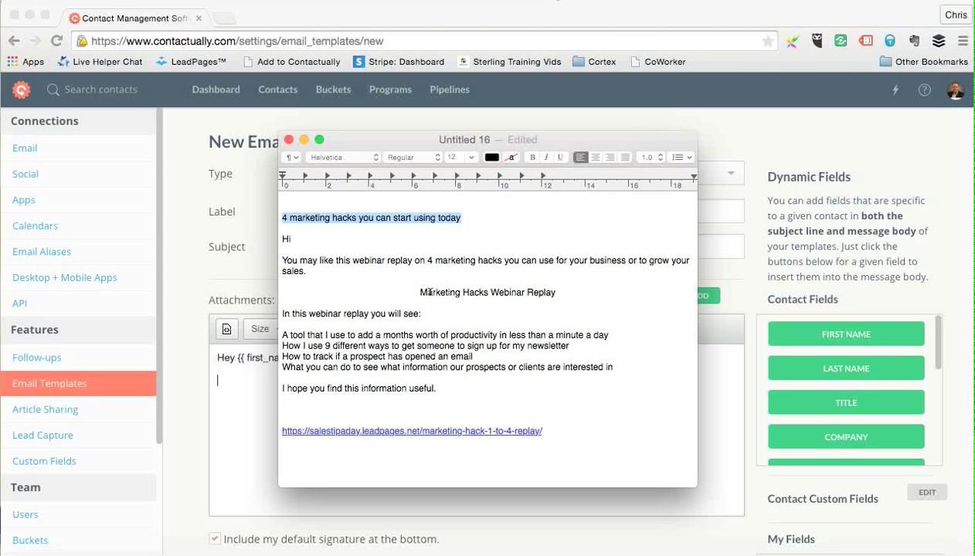
pyautogui.moveTo(281, 261); pyautogui.dragTo(486, 383)
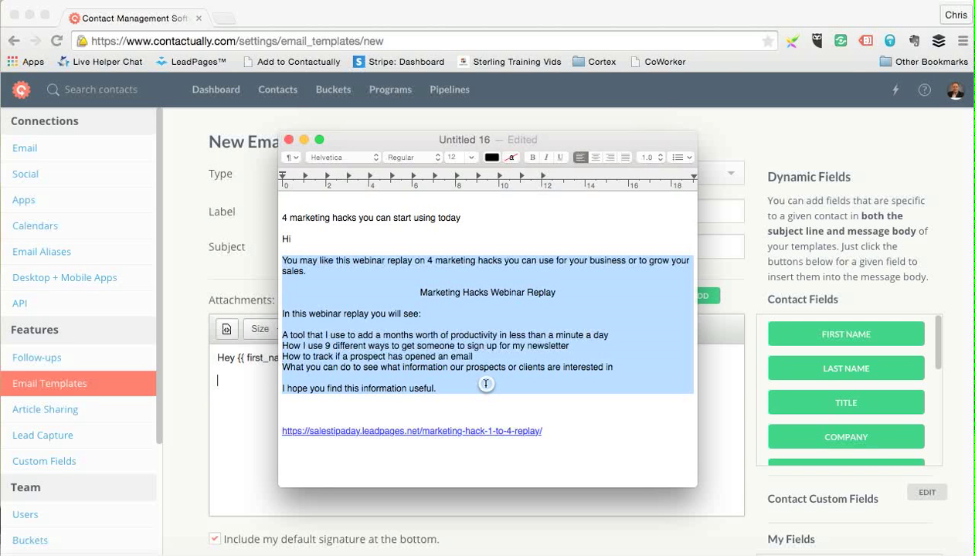
pyautogui.press('super+Tab')
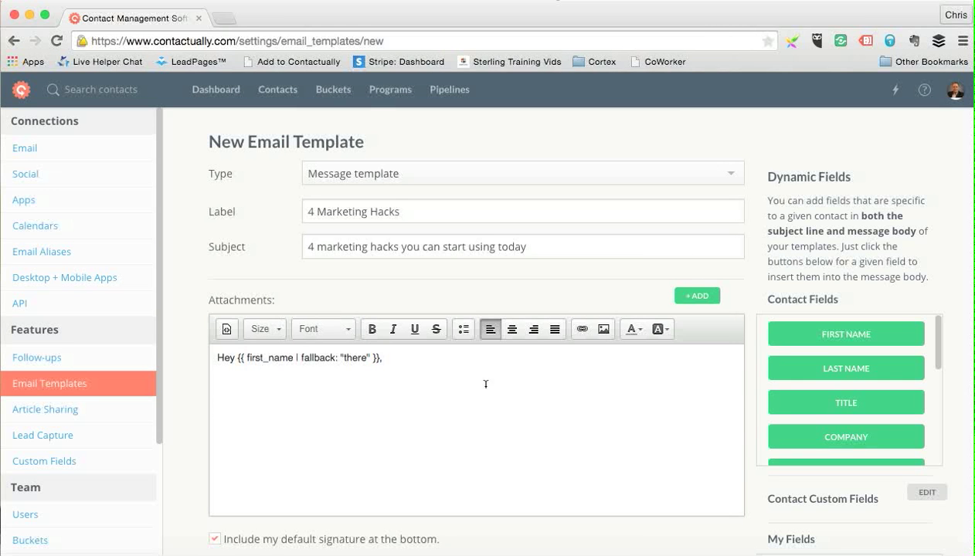
pyautogui.press('super+v')
# - Remove the blank lines before and after "Marketing Hacks Webinar Replay" and after "In this webinar replay you will see:"
pyautogui.scroll(5, 486, 441)
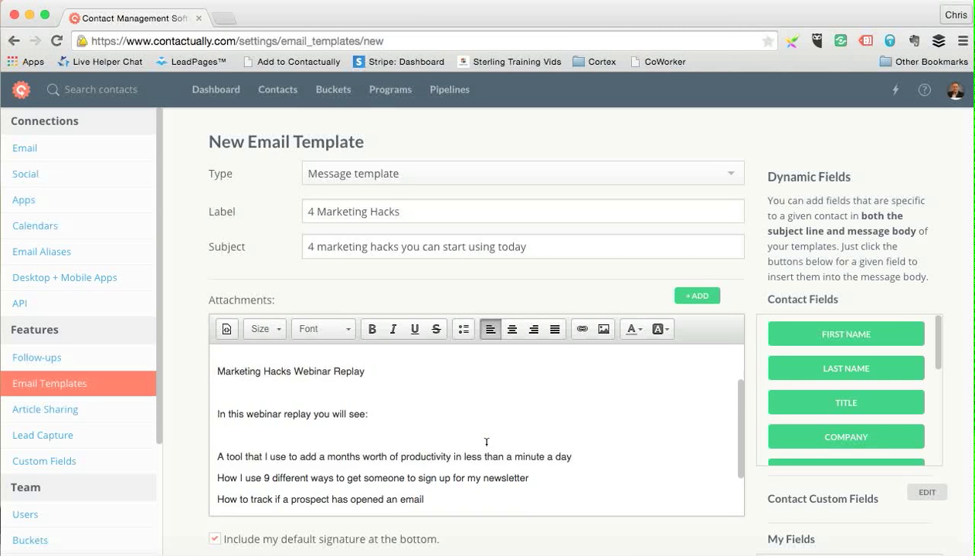
pyautogui.click(315, 408)
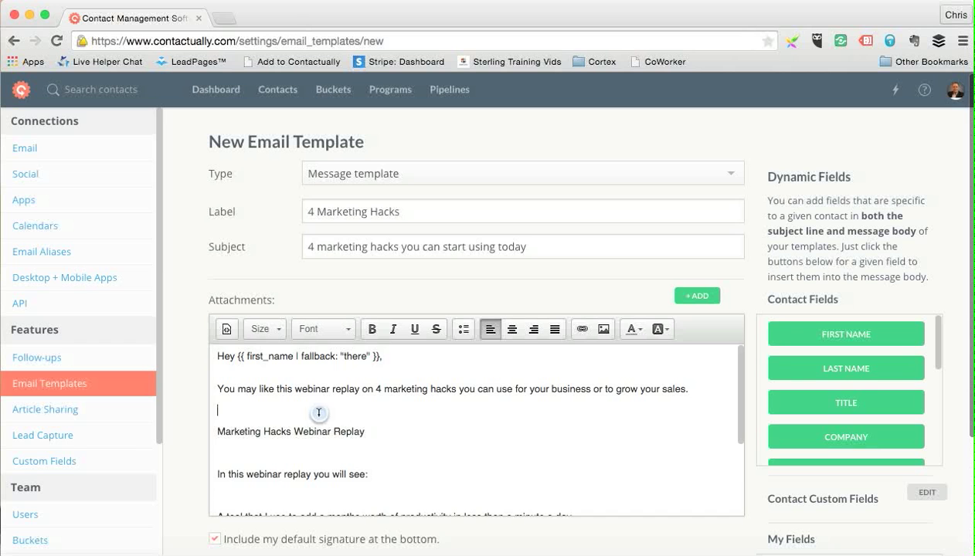
pyautogui.press('BackSpace')
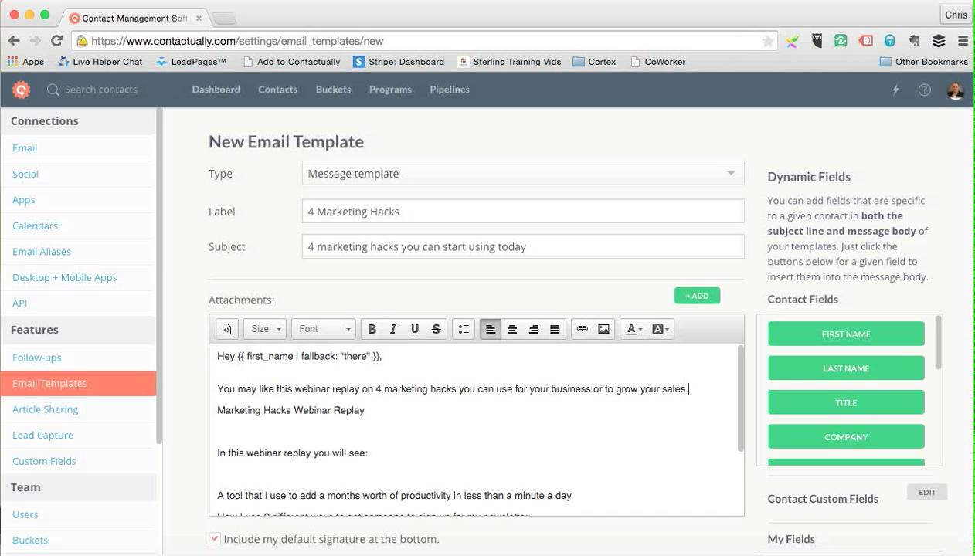
pyautogui.click(262, 432)
pyautogui.press('BackSpace')
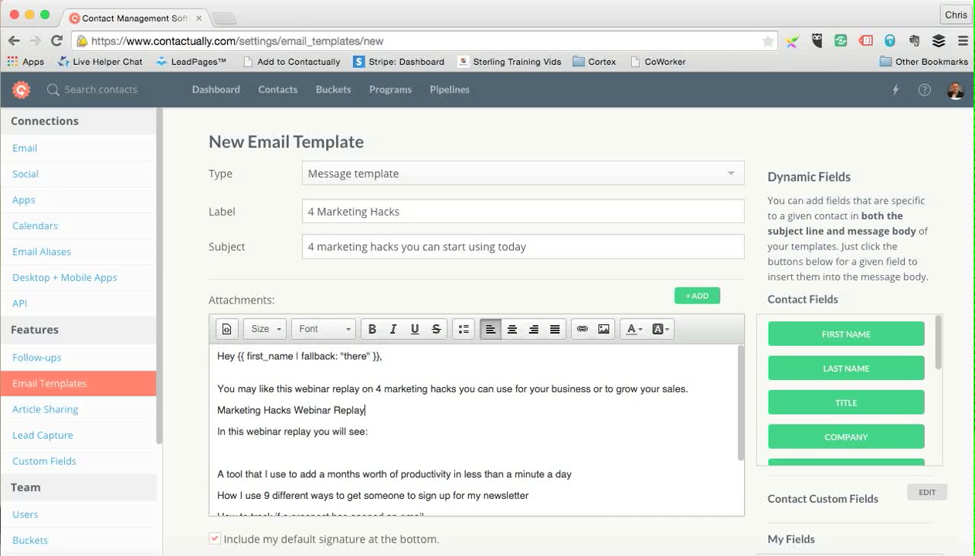
pyautogui.click(258, 451)
pyautogui.press('BackSpace')
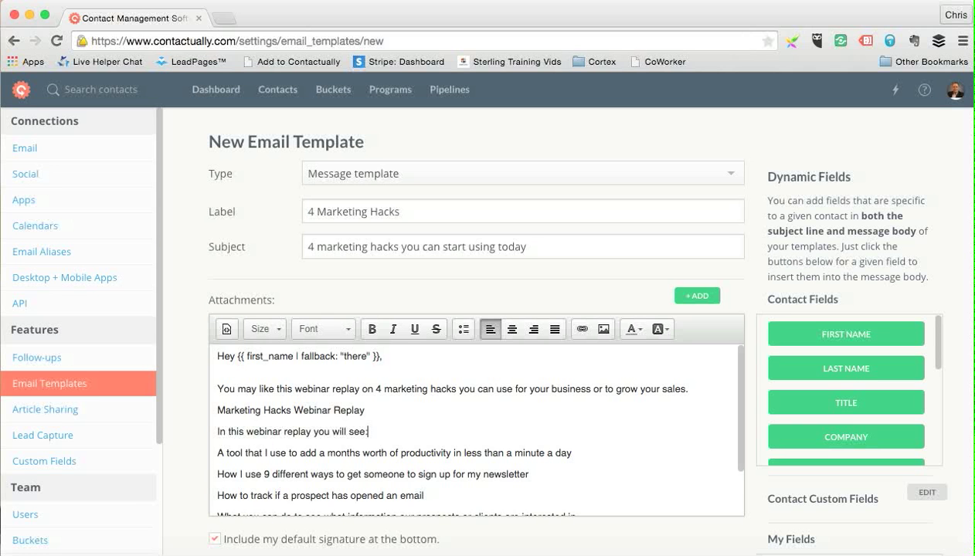
# - Format the four lines from "A tool that I use" to "What you can do to see" as a bulleted list
pyautogui.scroll(-5, 412, 448)
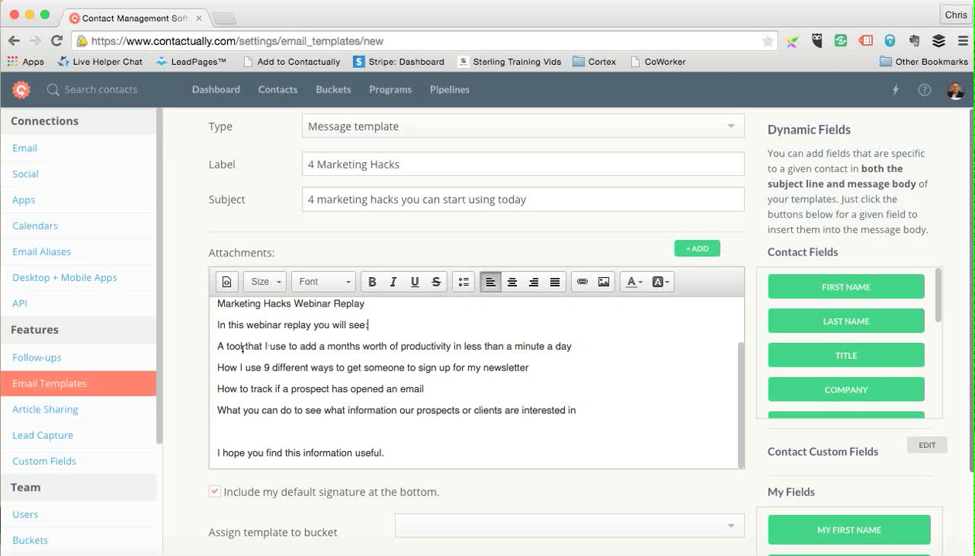
pyautogui.moveTo(218, 346); pyautogui.dragTo(586, 416)
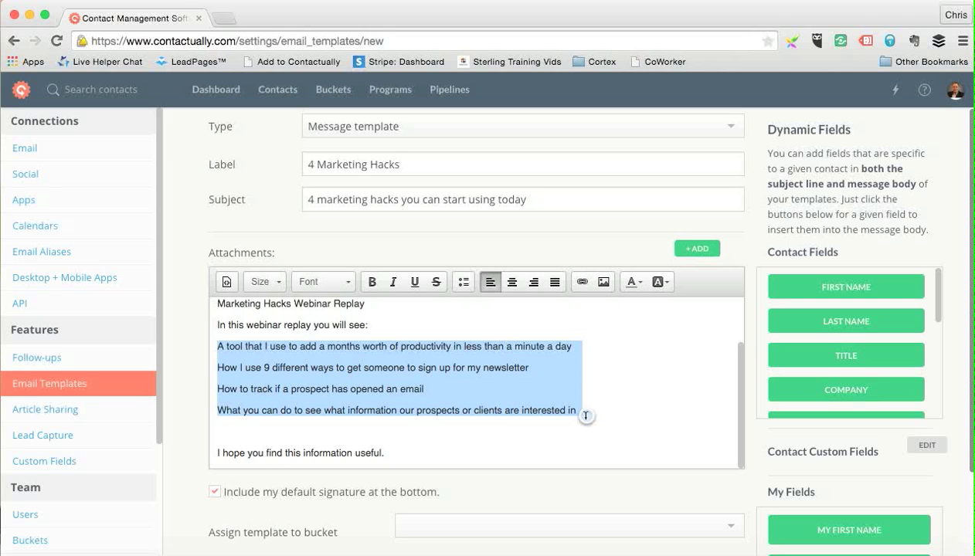
pyautogui.click(461, 283)
pyautogui.scroll(2, 452, 332)
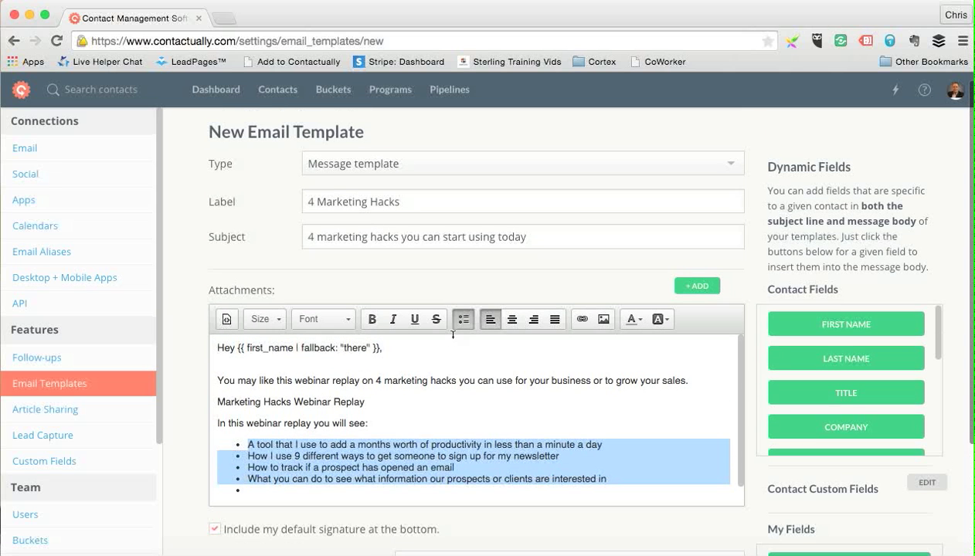
# - Tighten the spacing between the greeting and the first paragraph to one blank line
pyautogui.click(314, 367)
pyautogui.press('Delete')
pyautogui.press('BackSpace')
pyautogui.press('Return')
pyautogui.press('Return')
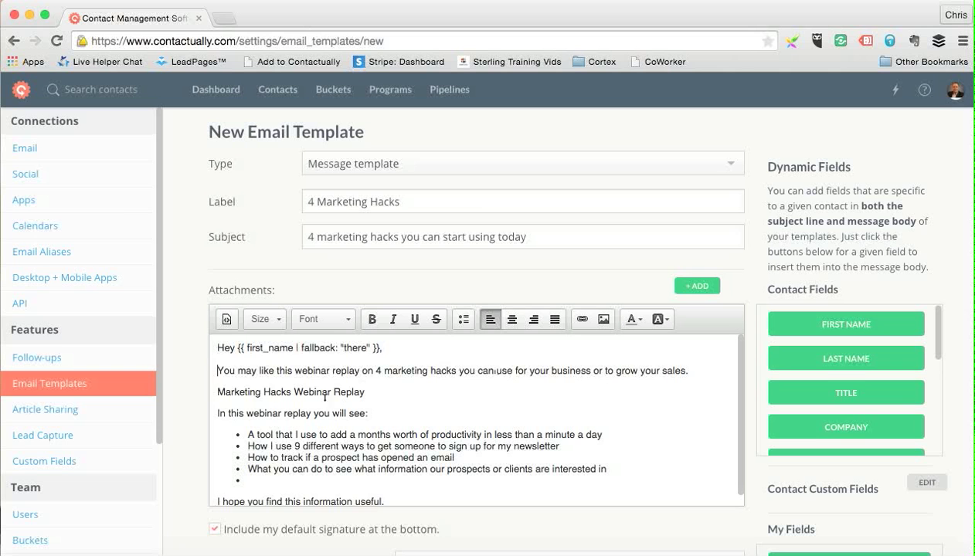
pyautogui.moveTo(217, 391); pyautogui.dragTo(375, 391)
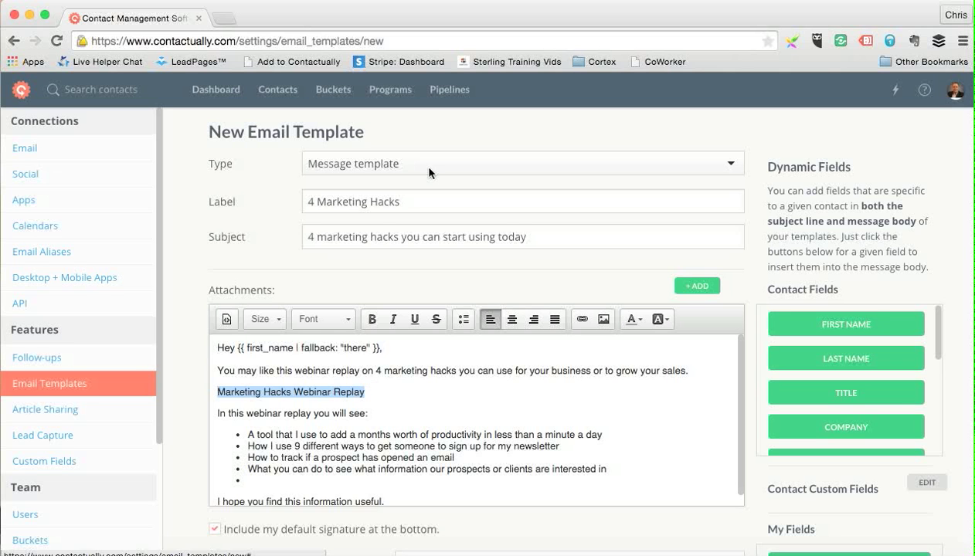
pyautogui.press('super+Tab')
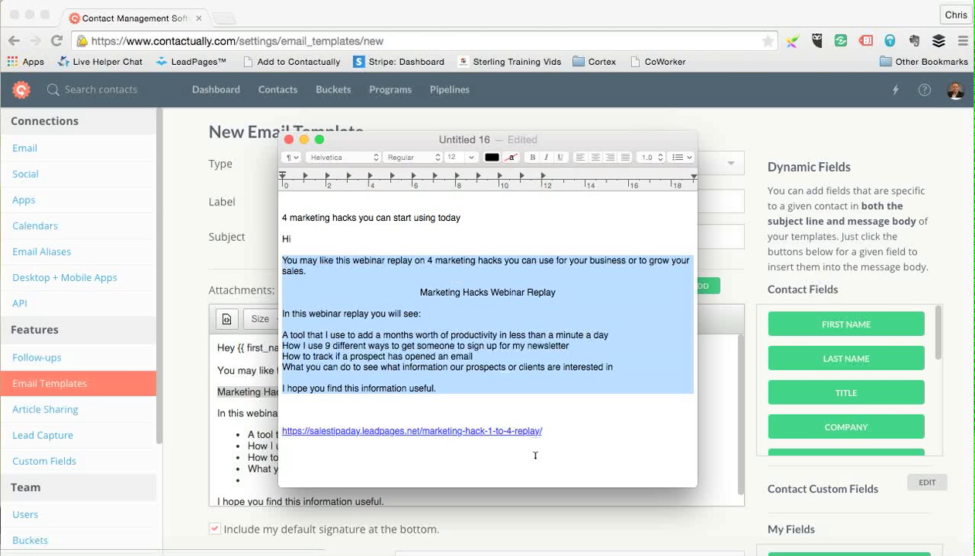
pyautogui.moveTo(545, 432); pyautogui.dragTo(279, 428)
pyautogui.press('super+Tab')
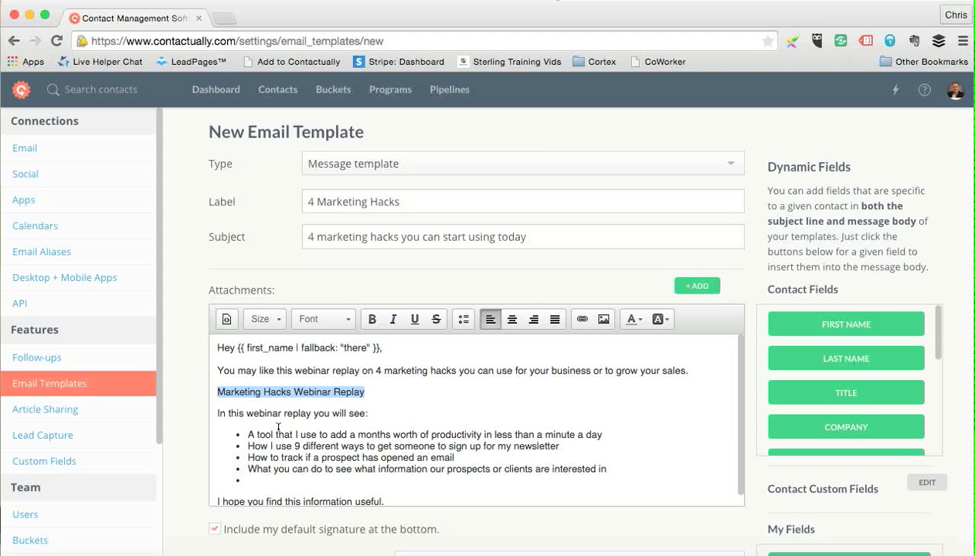
pyautogui.click(582, 319)
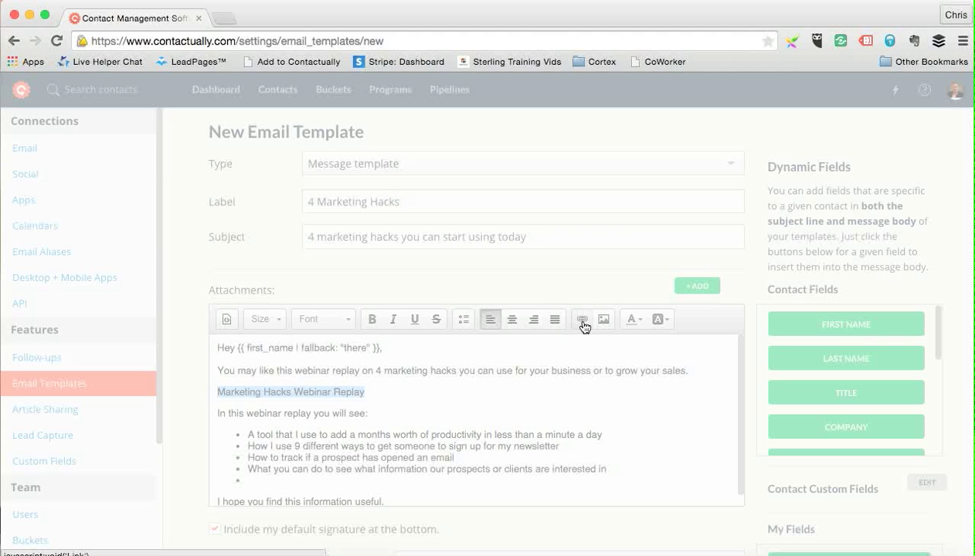
pyautogui.click(532, 306)
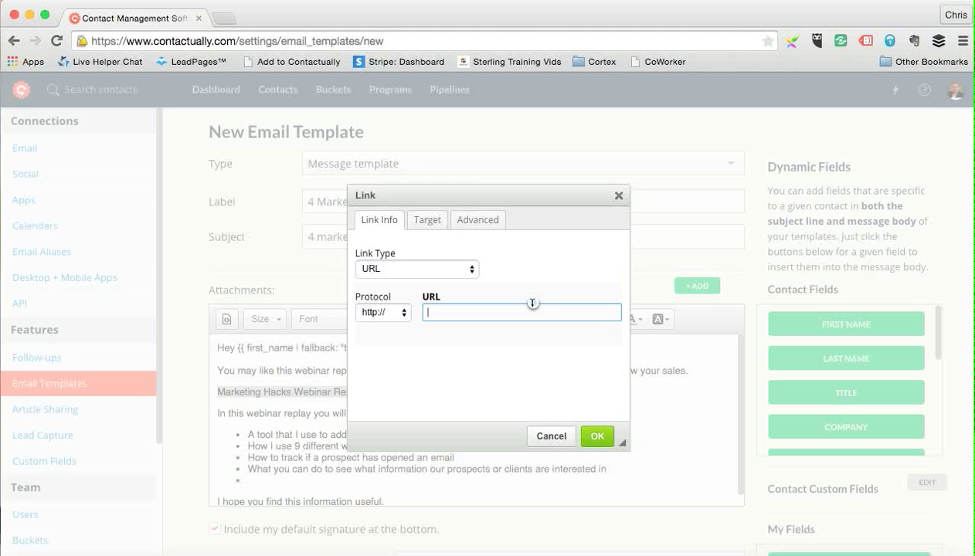
pyautogui.press('super+v')
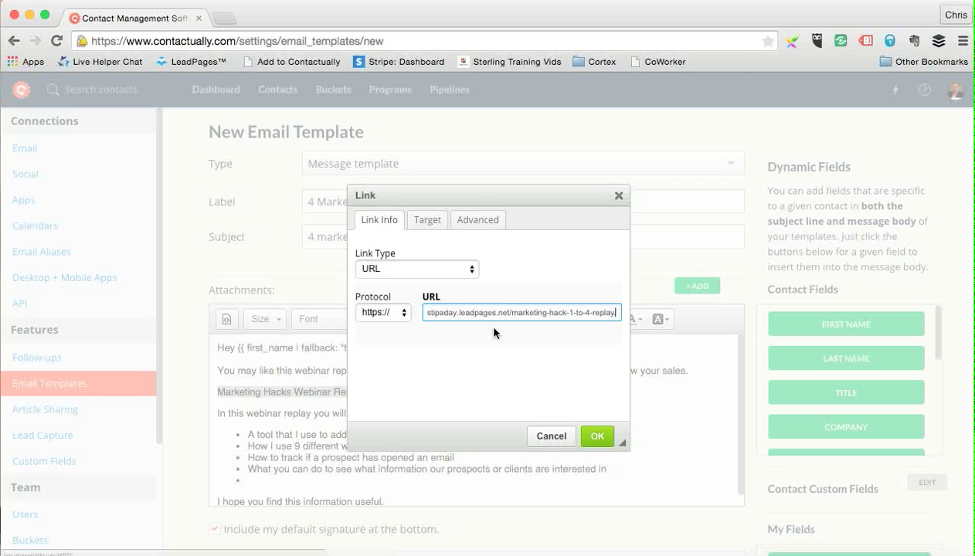
# - Set the link's target to New Window (_blank) and apply the link
pyautogui.click(428, 223)
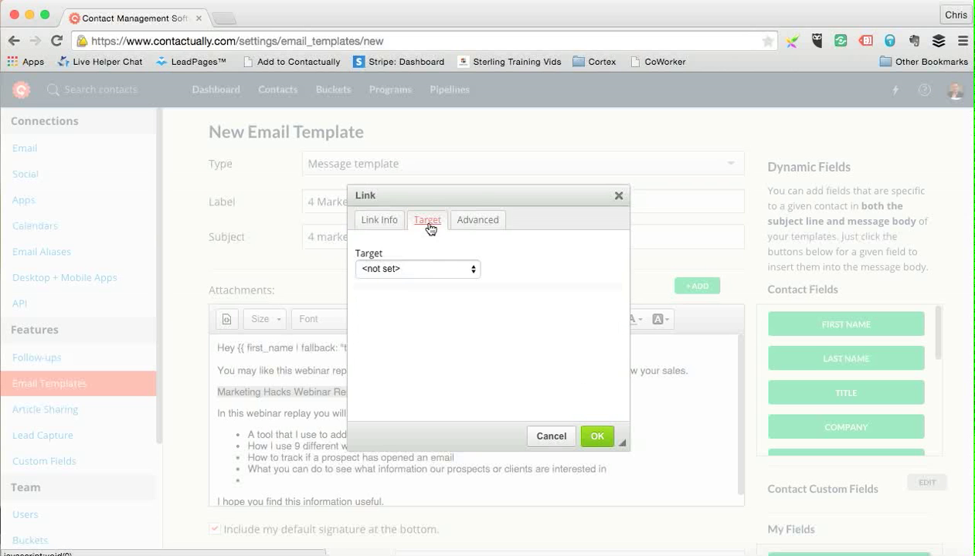
pyautogui.click(401, 266)
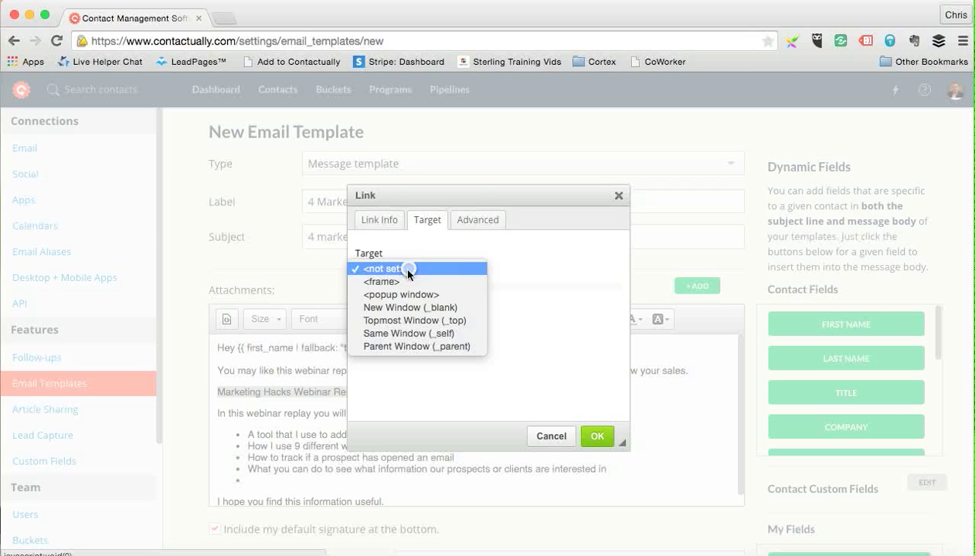
pyautogui.click(412, 310)
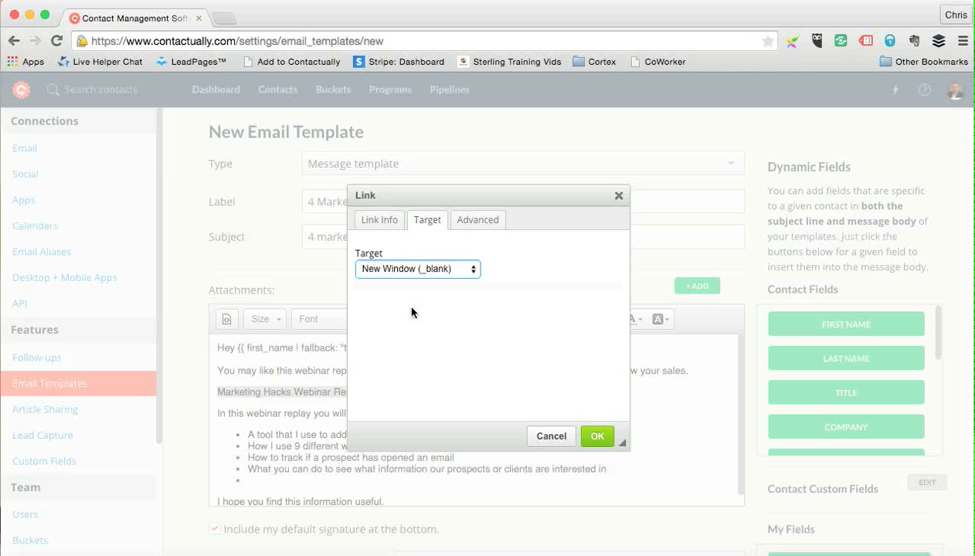
pyautogui.click(597, 437)
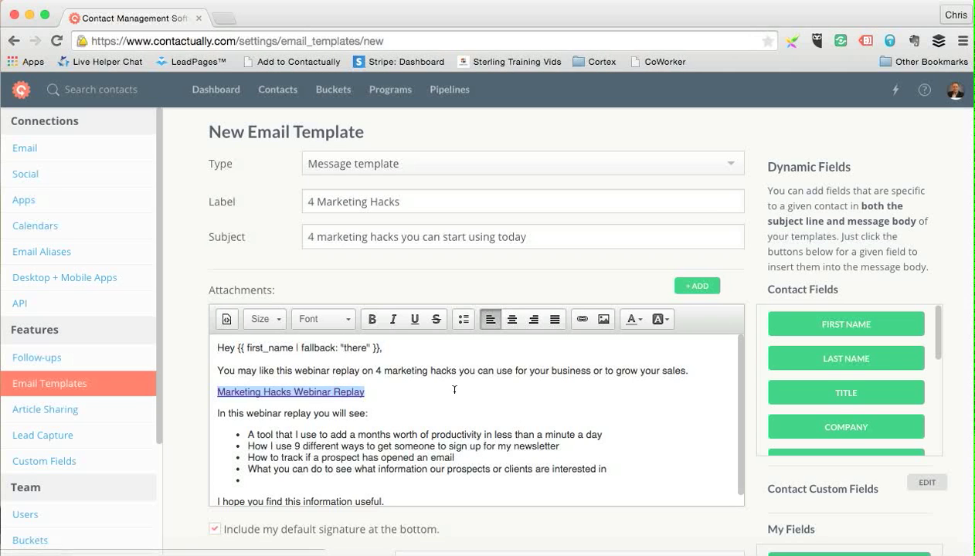
# - Center the "Marketing Hacks Webinar Replay" line and delete the empty bullet at the end of the list
pyautogui.click(511, 319)
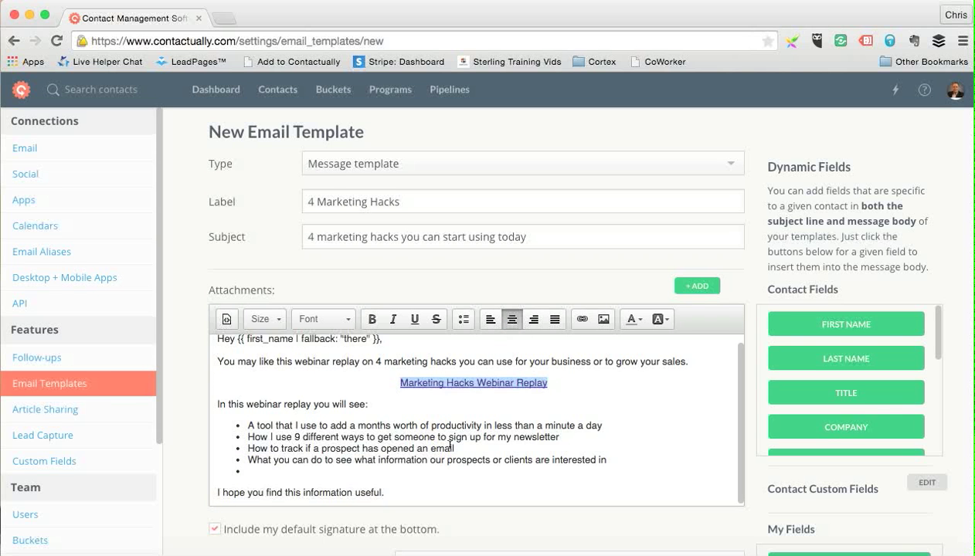
pyautogui.scroll(-2, 450, 448)
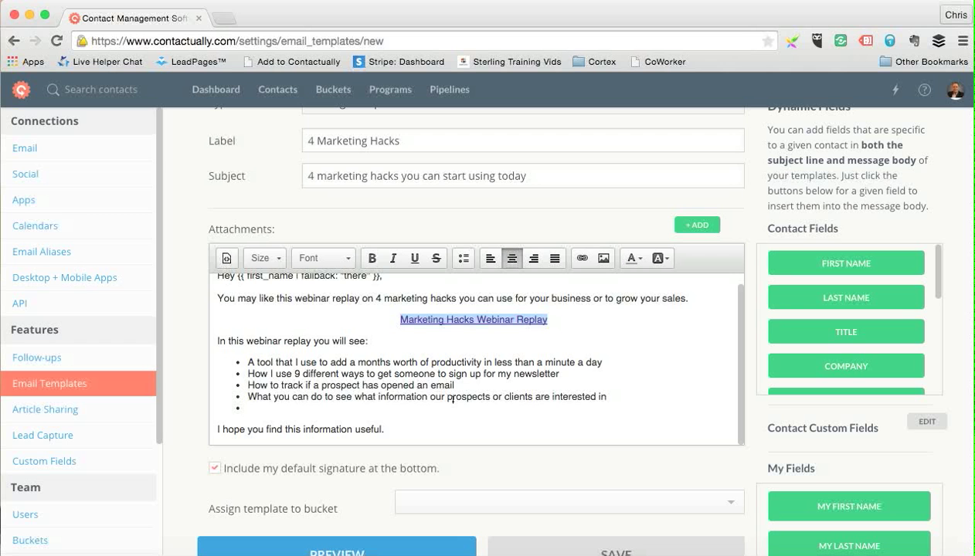
pyautogui.click(297, 407)
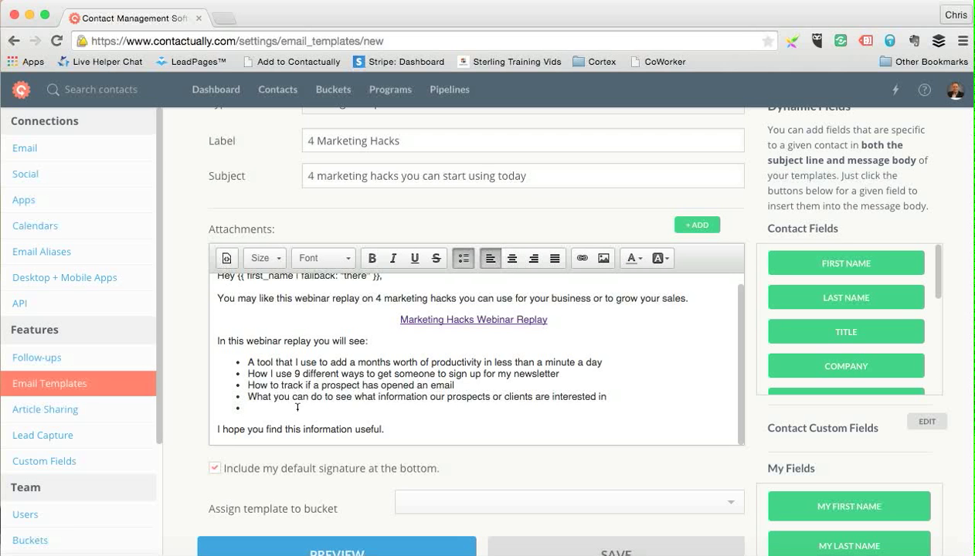
pyautogui.press('BackSpace')
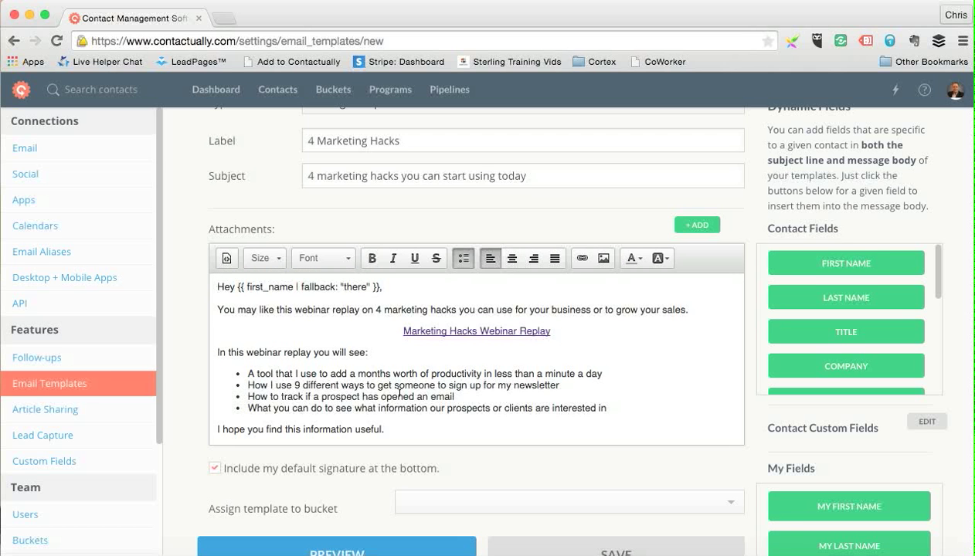
# - Preview the email template with complete and missing data, including the signature, and save it
pyautogui.scroll(-2, 395, 388)
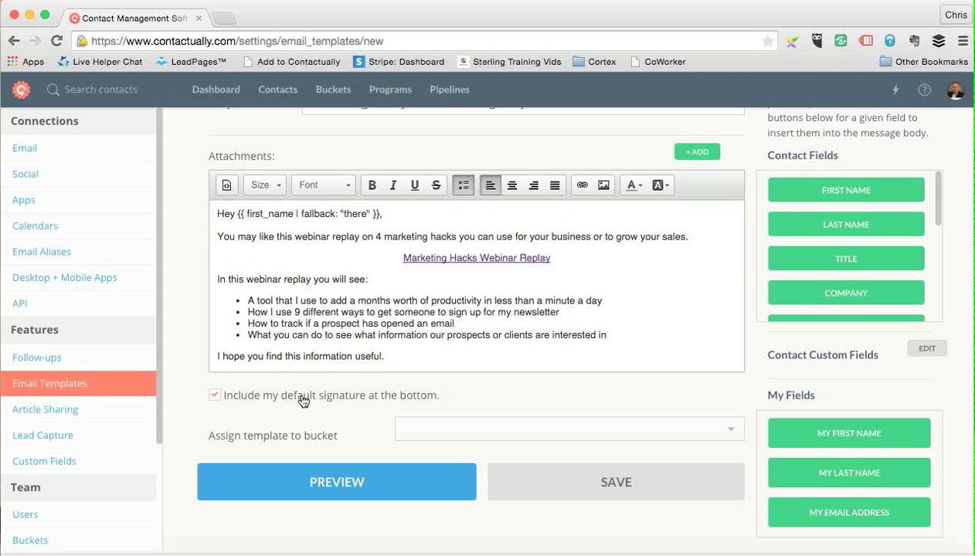
pyautogui.click(363, 480)
pyautogui.scroll(-6, 363, 484)
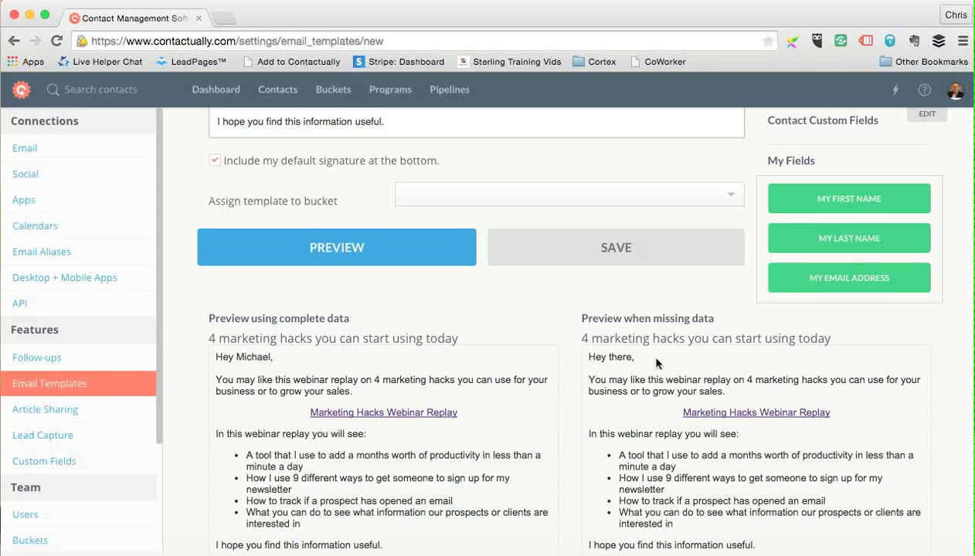
pyautogui.scroll(5, 601, 356)
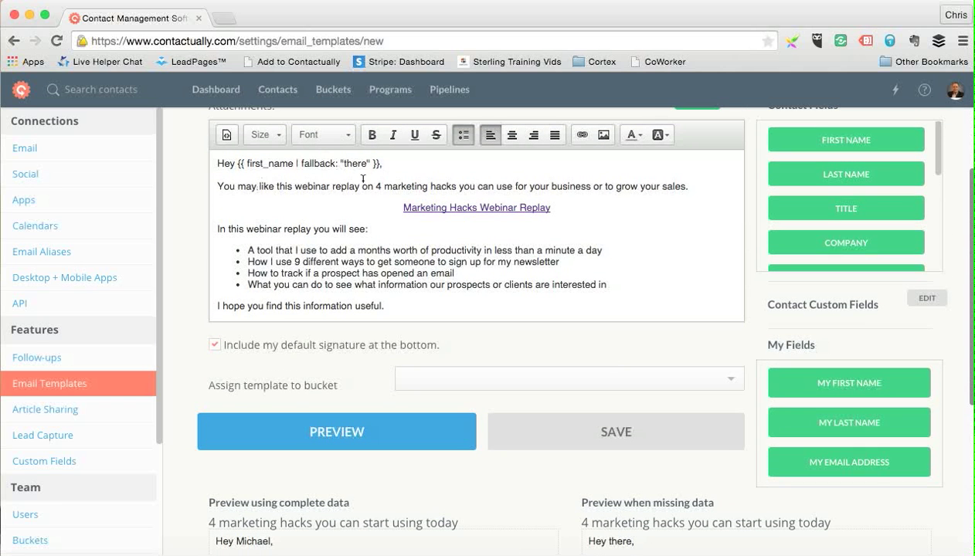
pyautogui.scroll(-5, 445, 302)
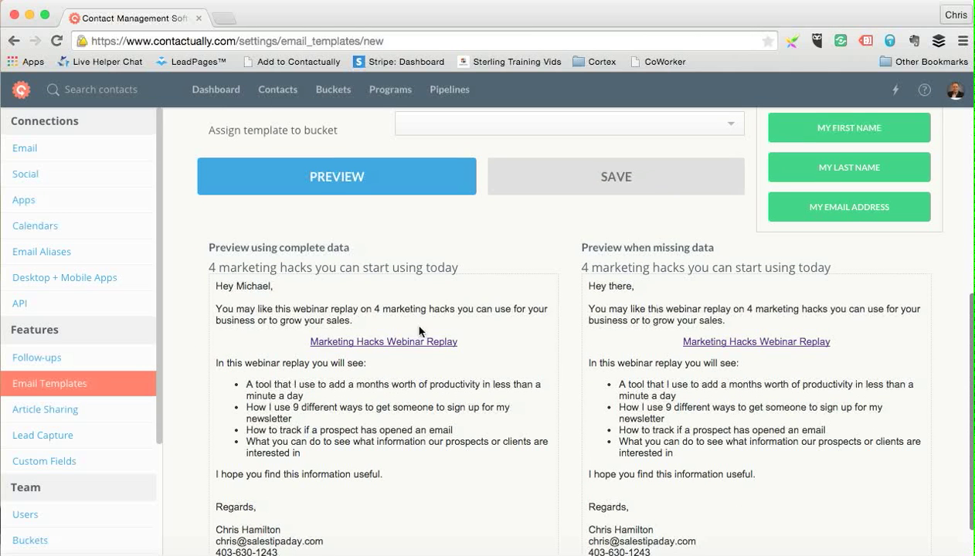
pyautogui.scroll(-2, 424, 320)
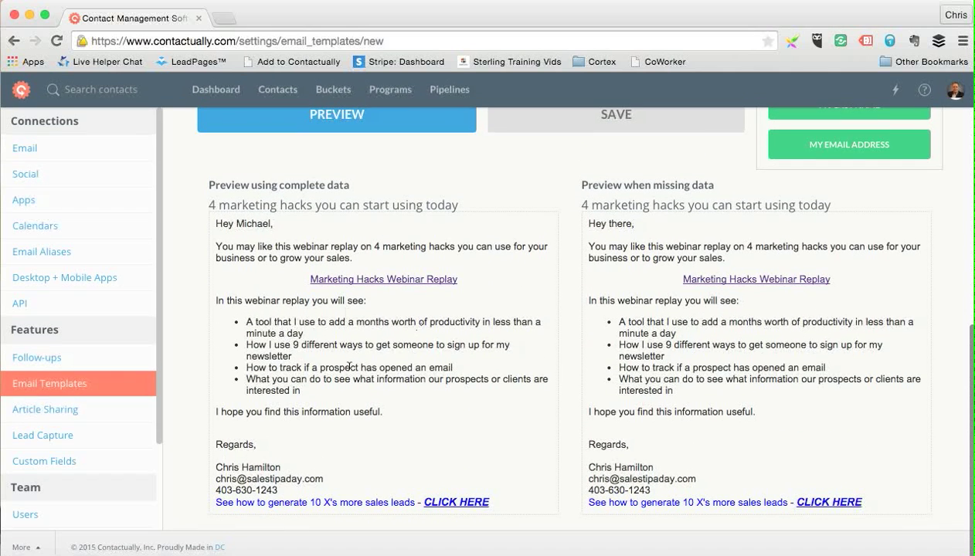
pyautogui.scroll(8, 477, 373)
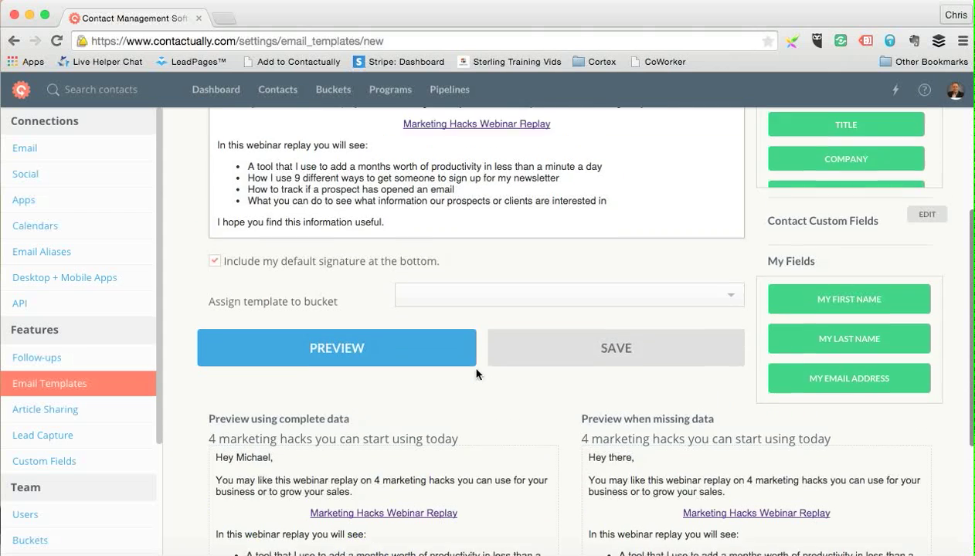
pyautogui.scroll(-1, 476, 370)
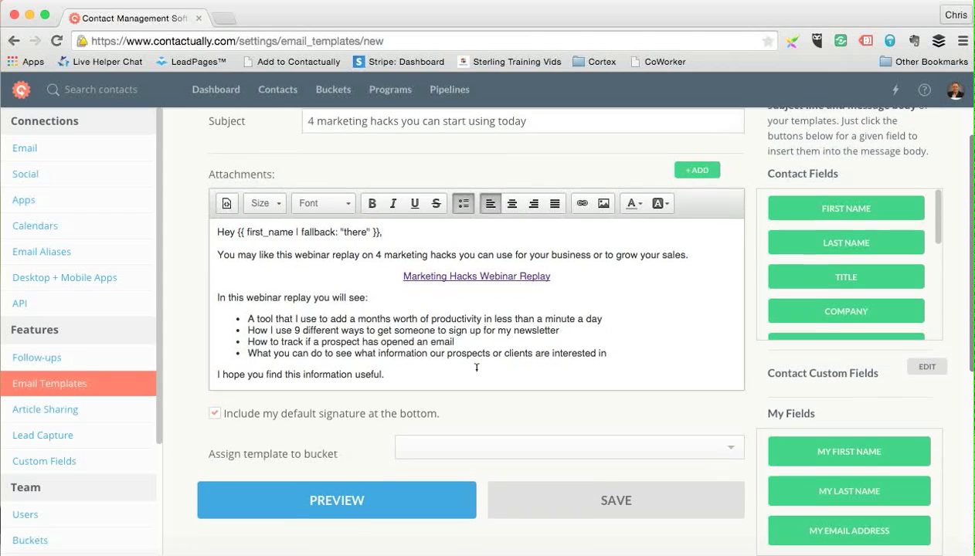
pyautogui.click(589, 495)
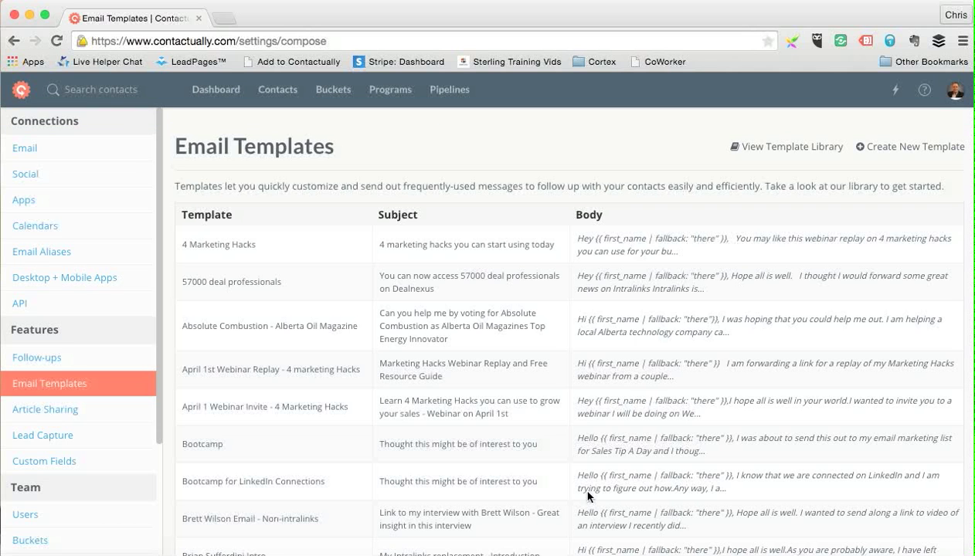
# - Examine the steps, wait times and email templates in the "Personal - Existing Contact I haven't kept in touch with" program
pyautogui.click(218, 91)
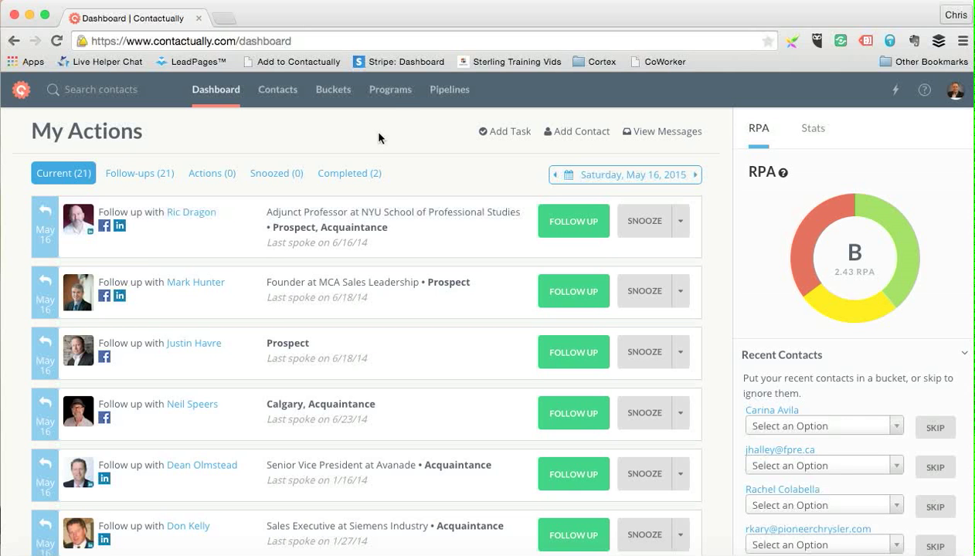
pyautogui.click(390, 93)
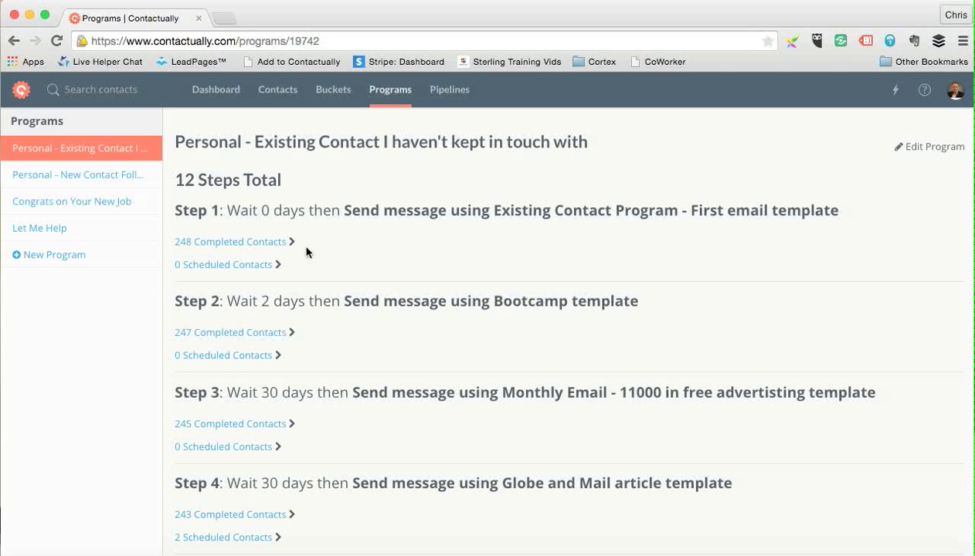
pyautogui.scroll(-7, 306, 251)
pyautogui.scroll(-3, 306, 251)
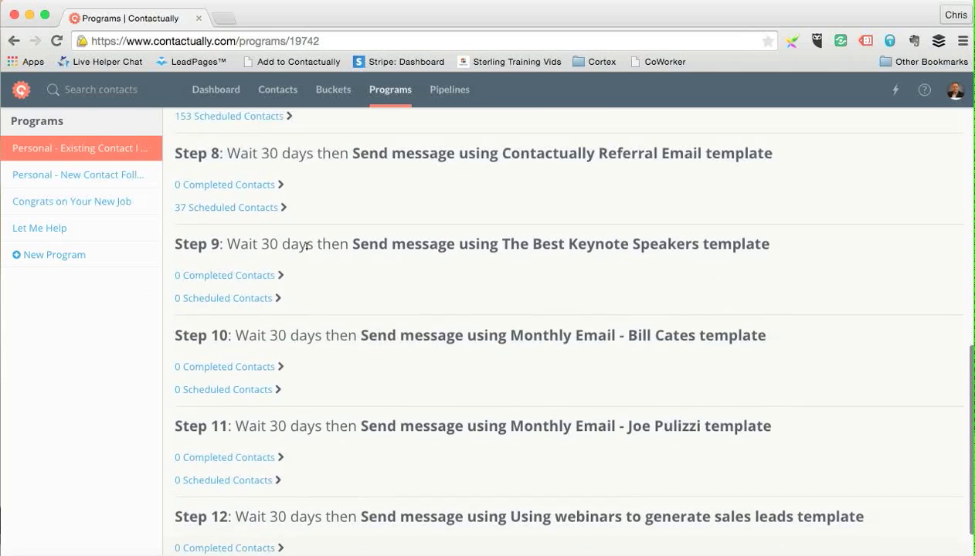
pyautogui.scroll(10, 306, 251)
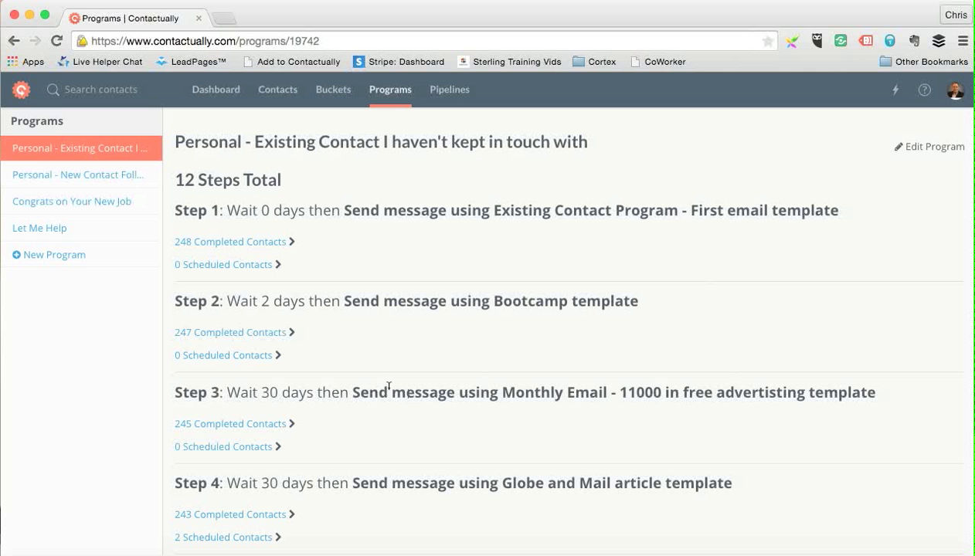
pyautogui.scroll(-2, 312, 386)
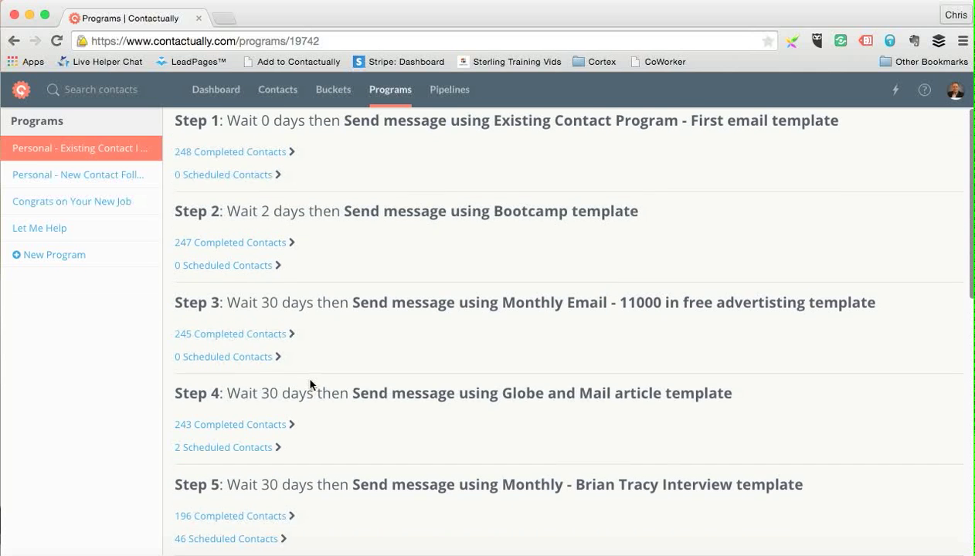
pyautogui.scroll(-3, 311, 384)
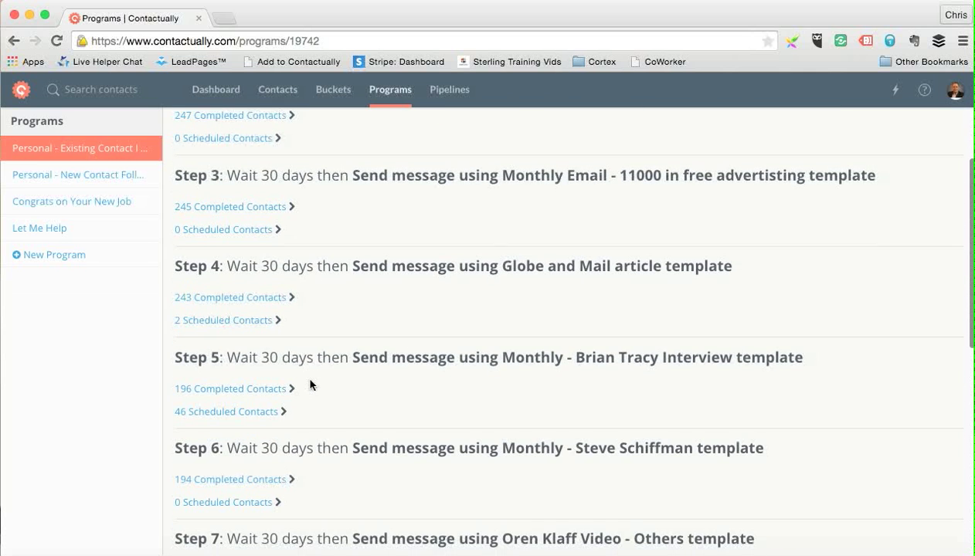
pyautogui.scroll(-8, 311, 384)
pyautogui.scroll(-5, 310, 382)
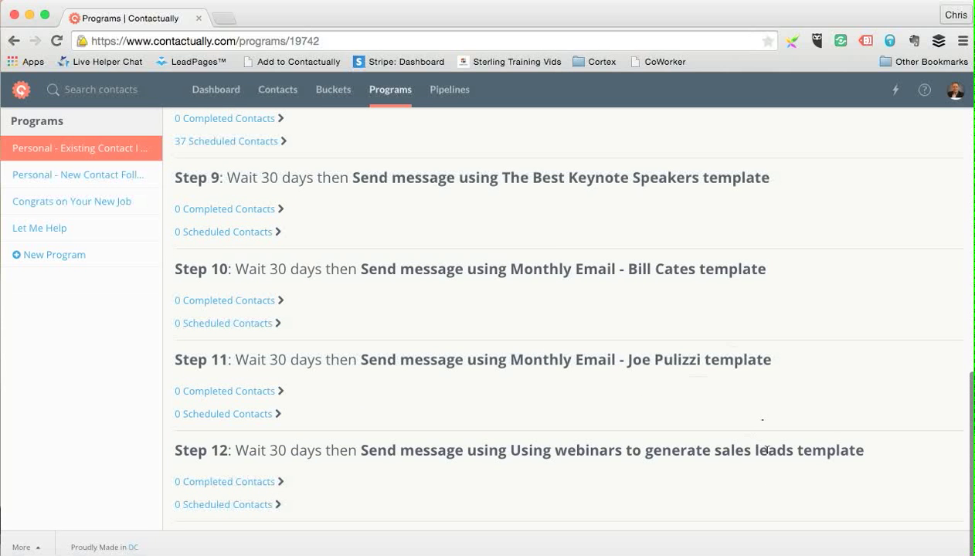
pyautogui.scroll(18, 754, 428)
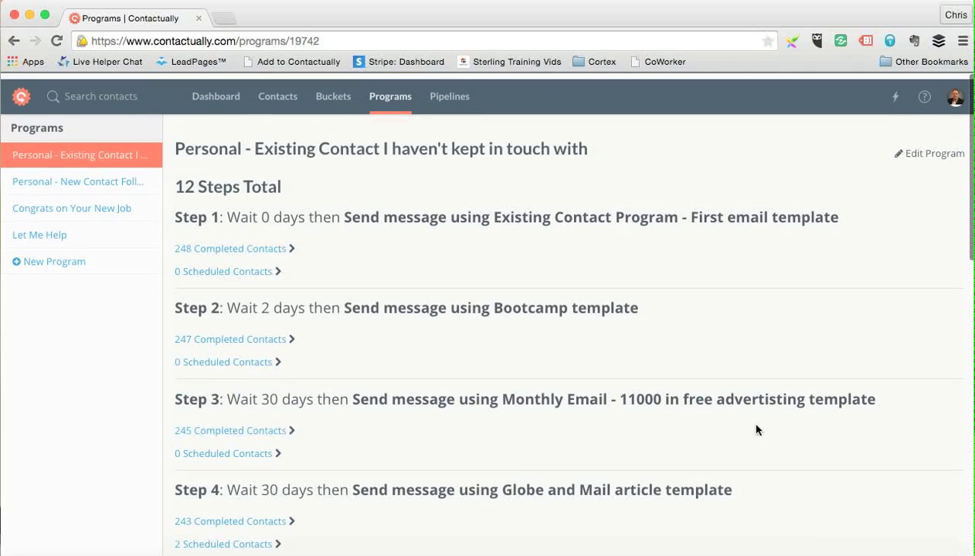
# - Edit the program to start a new step after Step 12 with a 30-day wait, without restarting the waiting period on contact in between
pyautogui.click(940, 146)
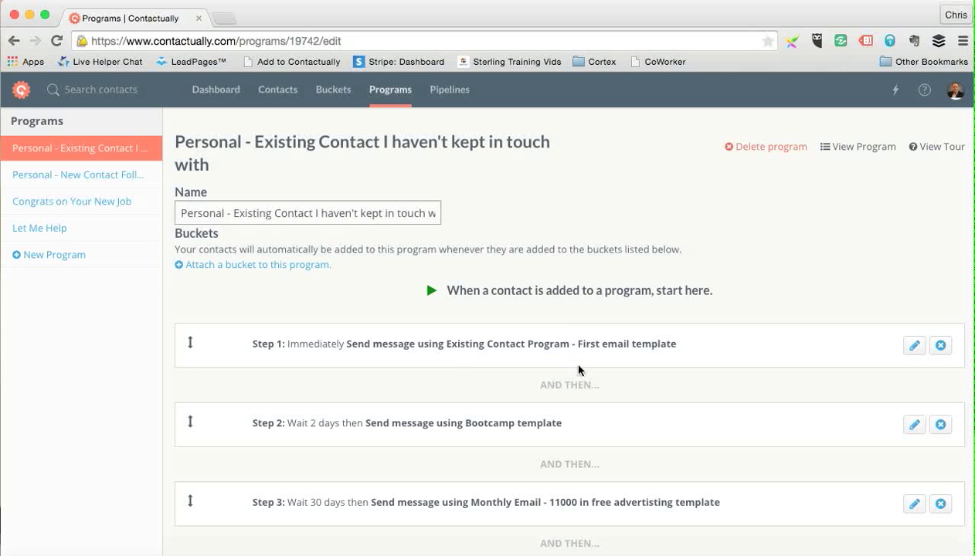
pyautogui.scroll(-10, 579, 370)
pyautogui.scroll(-5, 578, 370)
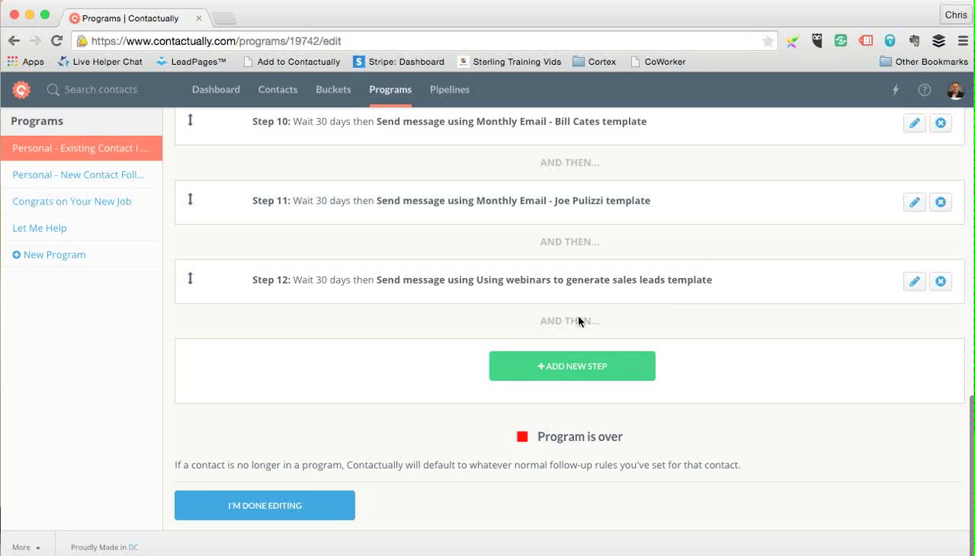
pyautogui.click(557, 370)
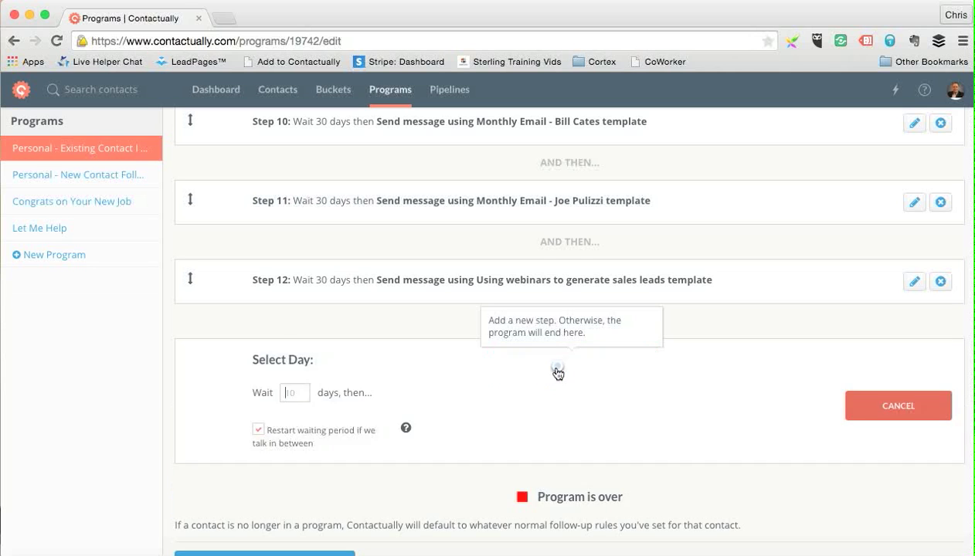
pyautogui.click(294, 399)
pyautogui.write('30')
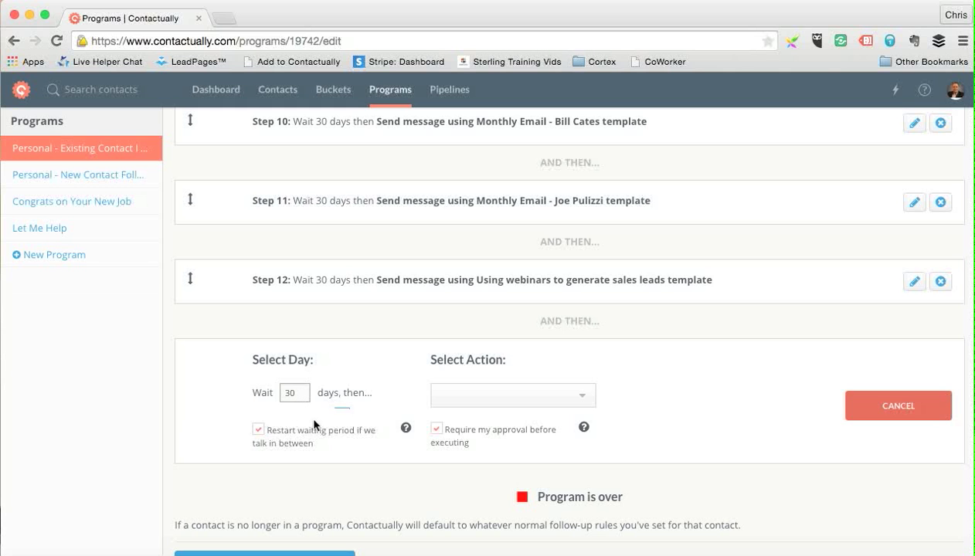
pyautogui.click(261, 430)
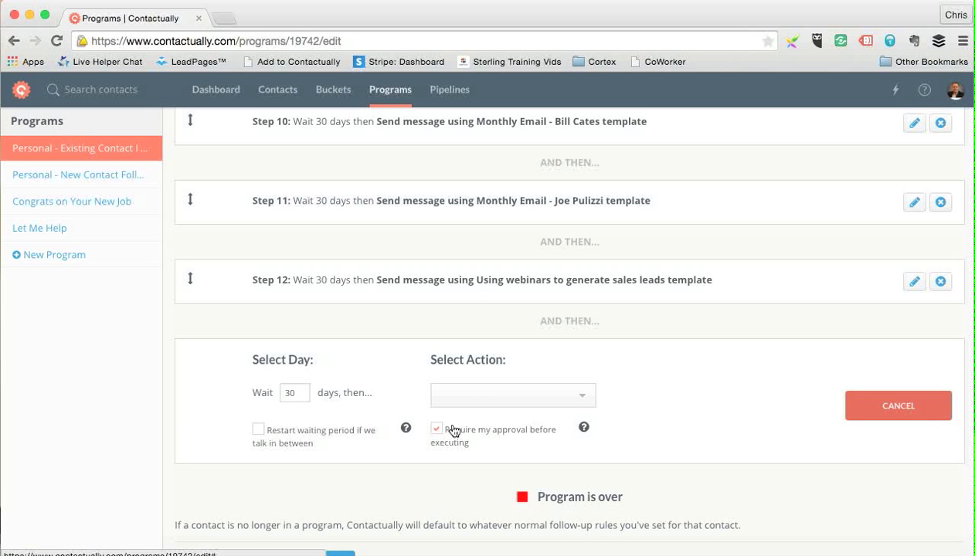
# - Set the new step to send an email using the 4 Marketing Hacks template, without requiring approval before executing
pyautogui.click(482, 396)
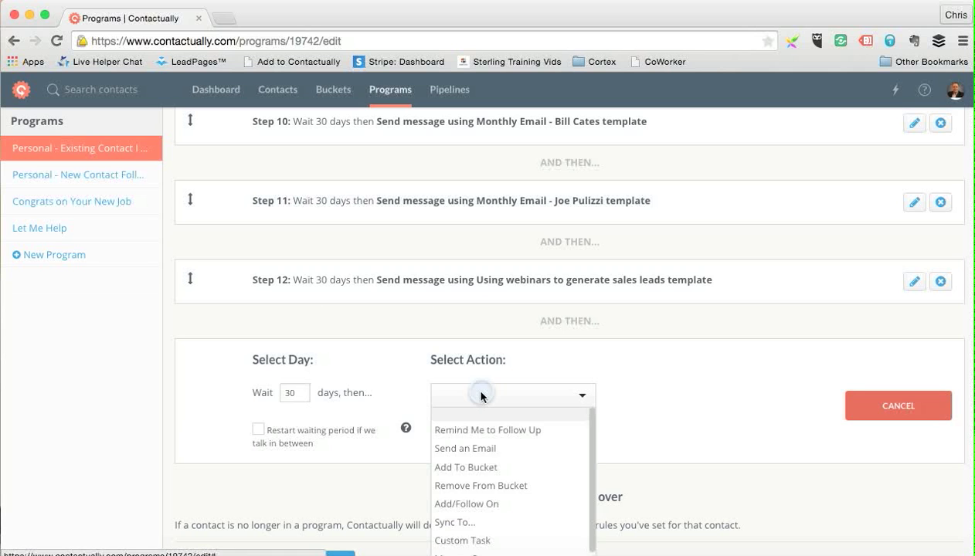
pyautogui.click(475, 452)
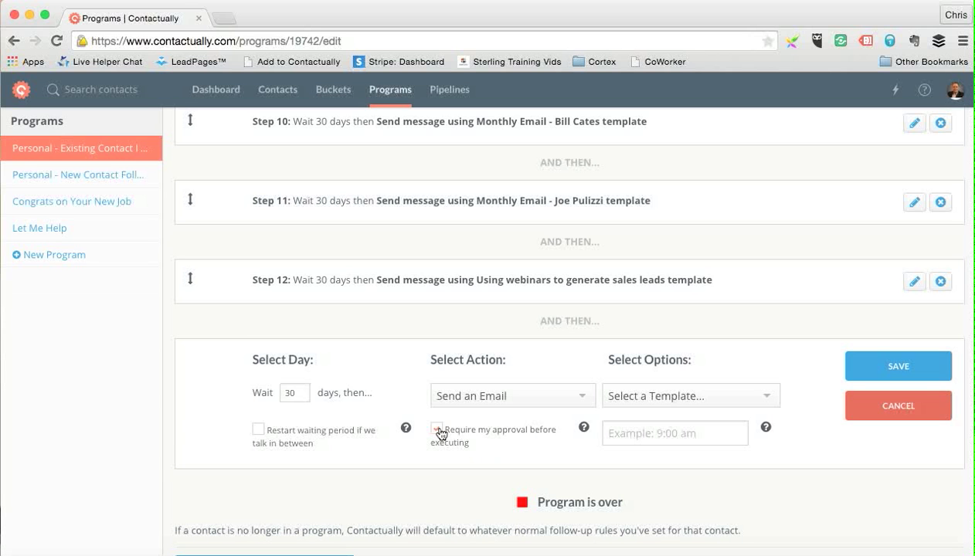
pyautogui.click(437, 430)
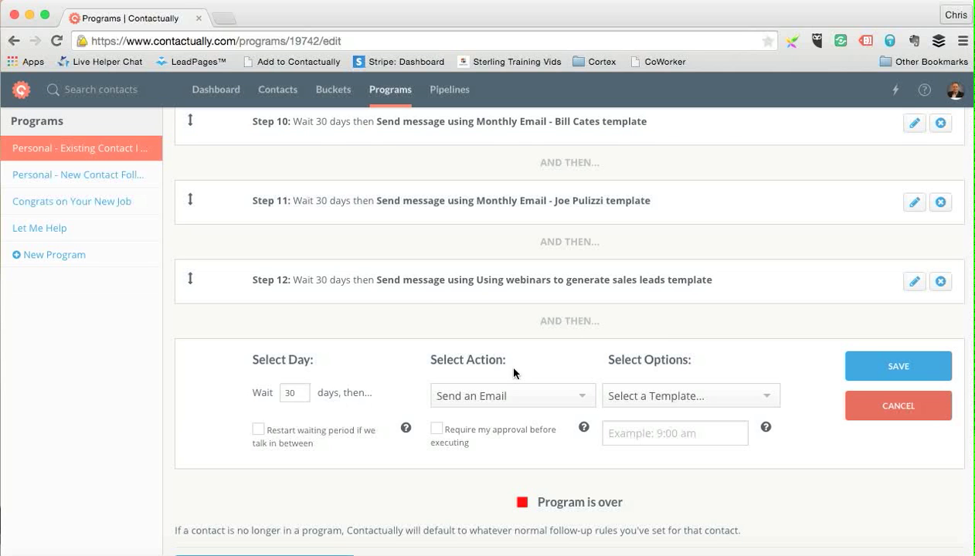
pyautogui.click(672, 402)
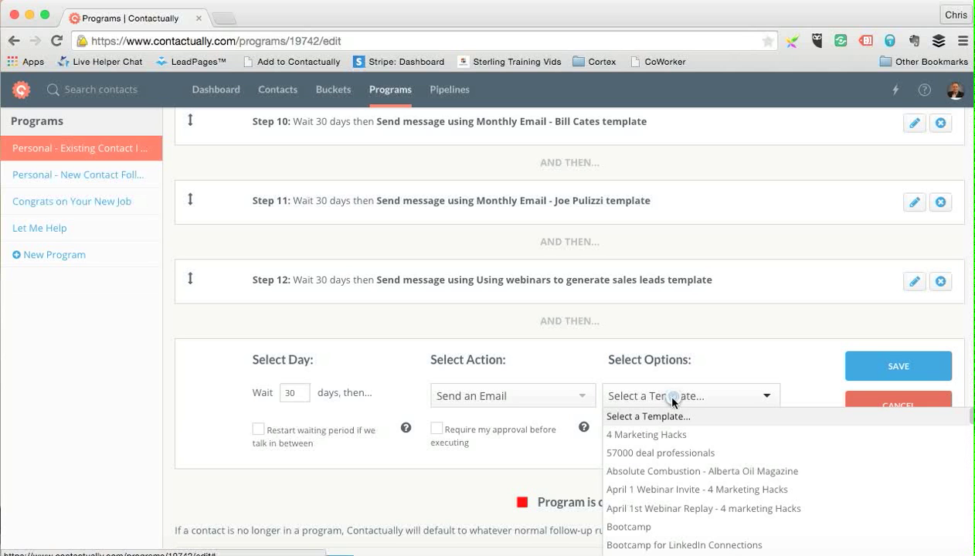
pyautogui.click(668, 438)
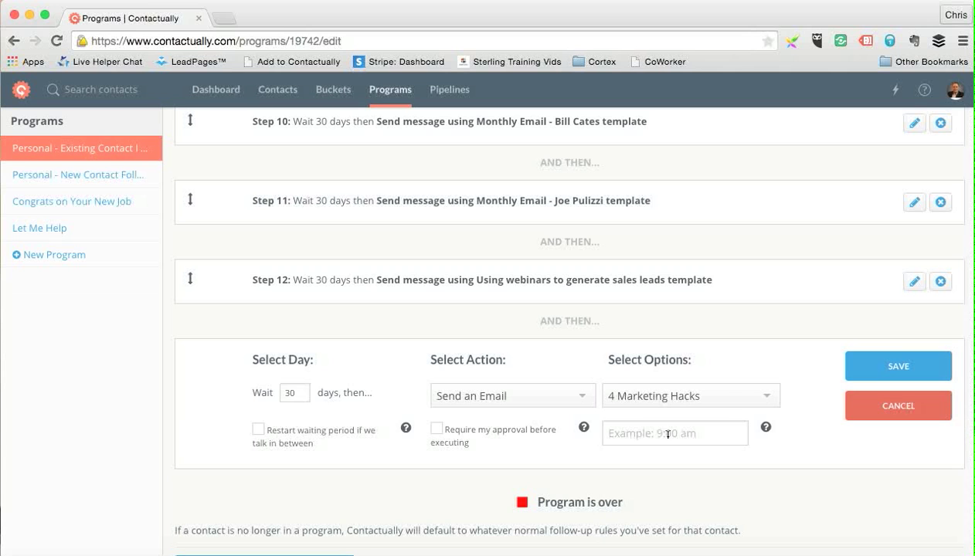
# - Set the new email step's sending time to 09:00 am
pyautogui.click(668, 434)
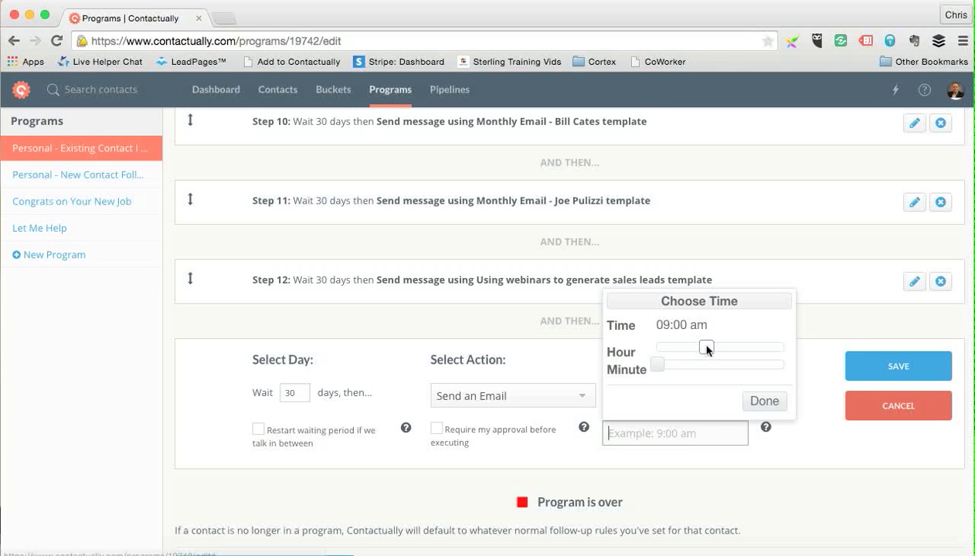
pyautogui.moveTo(707, 349)
pyautogui.mouseDown()
pyautogui.moveTo(698, 348)
pyautogui.moveTo(715, 356)
pyautogui.mouseUp()
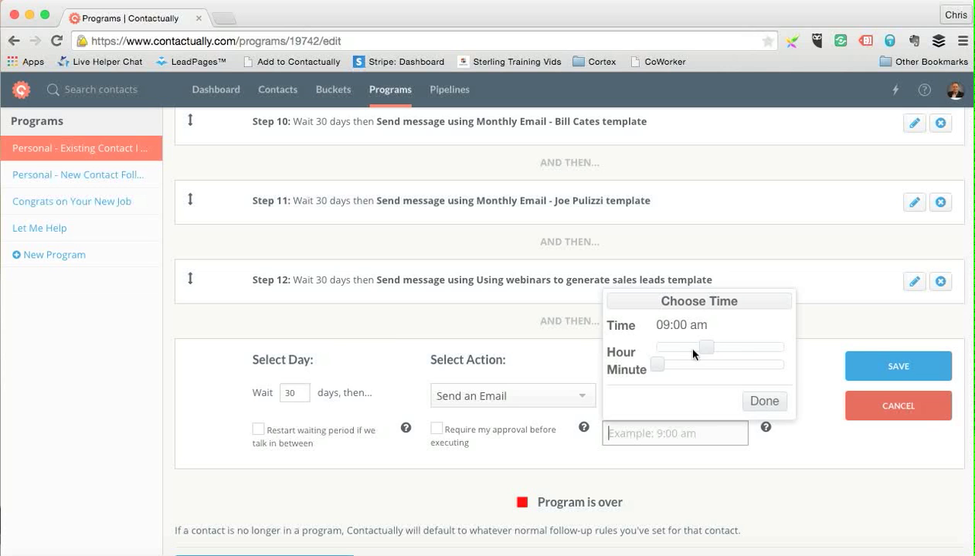
pyautogui.click(763, 402)
pyautogui.click(698, 431)
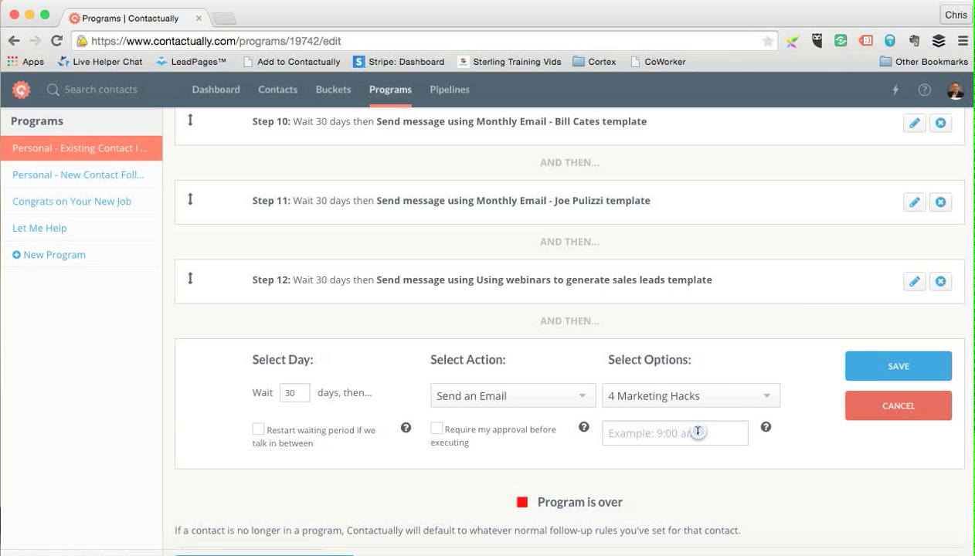
pyautogui.click(706, 349)
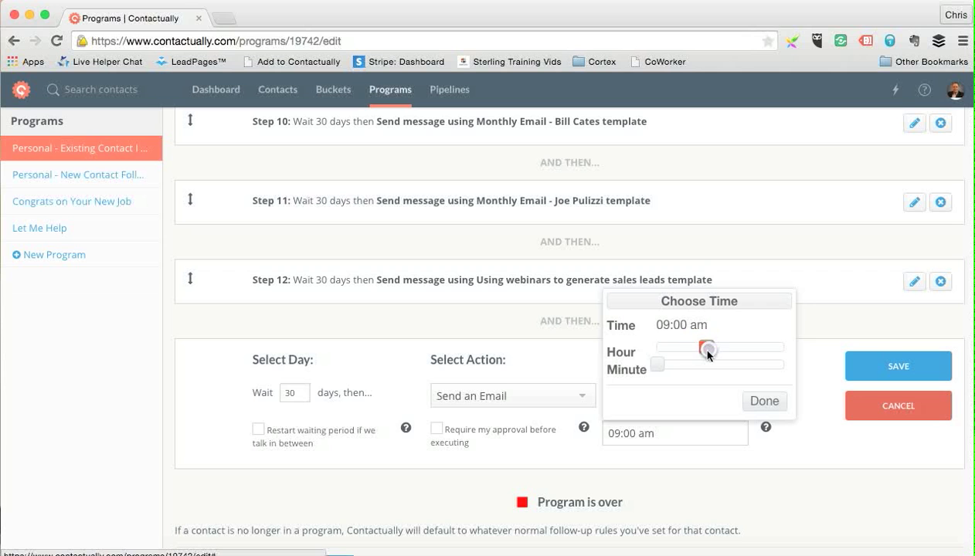
pyautogui.click(760, 401)
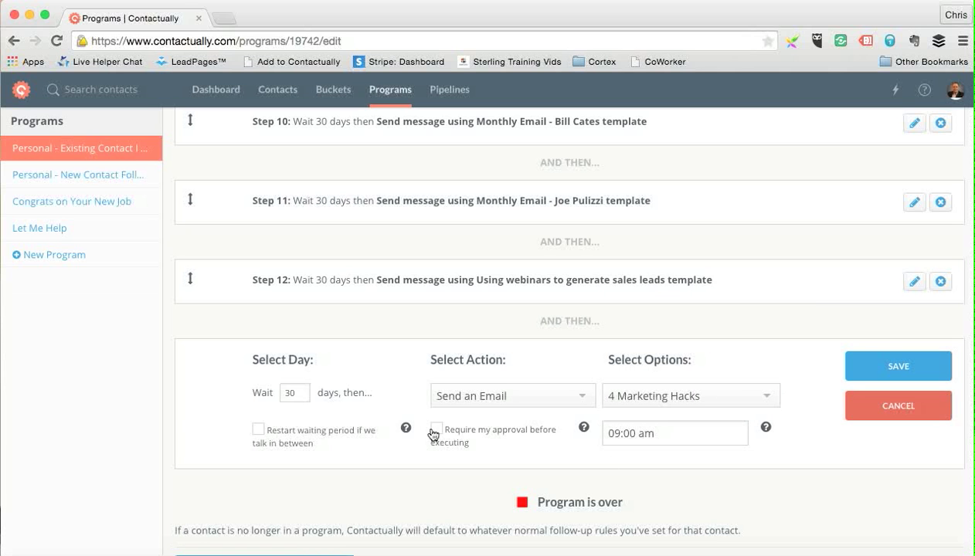
# - Review the help notes for the new step's options and the list of available action types, keeping Send an Email
pyautogui.moveTo(407, 431)
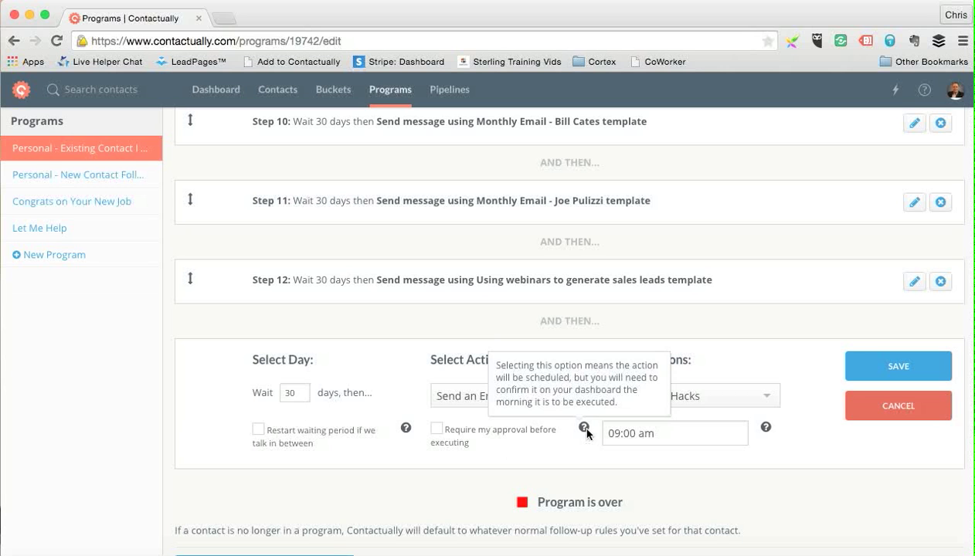
pyautogui.moveTo(766, 435)
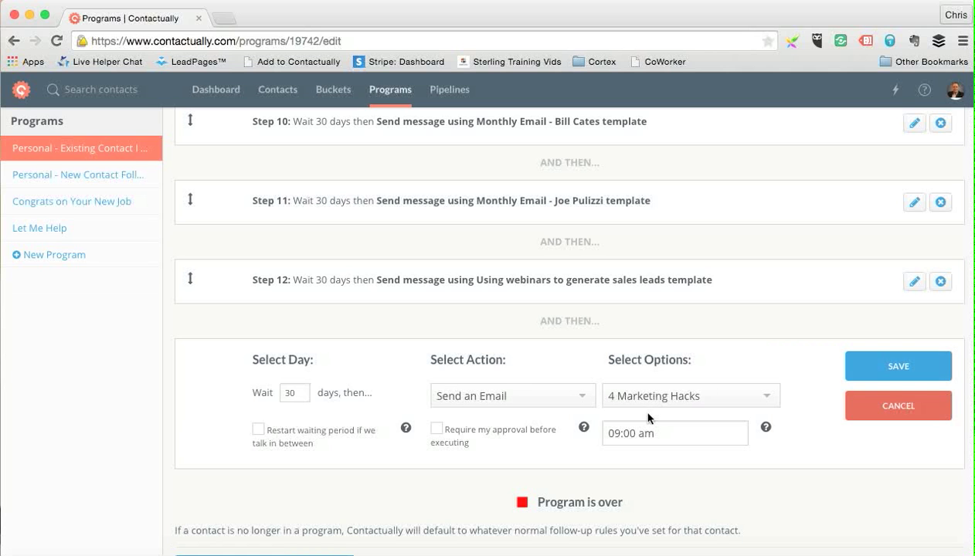
pyautogui.click(581, 397)
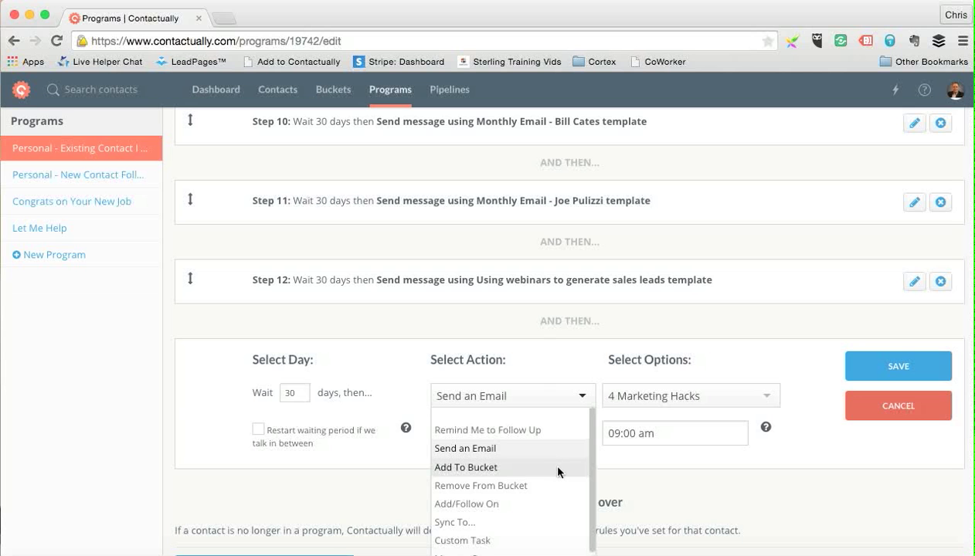
pyautogui.scroll(-3, 556, 495)
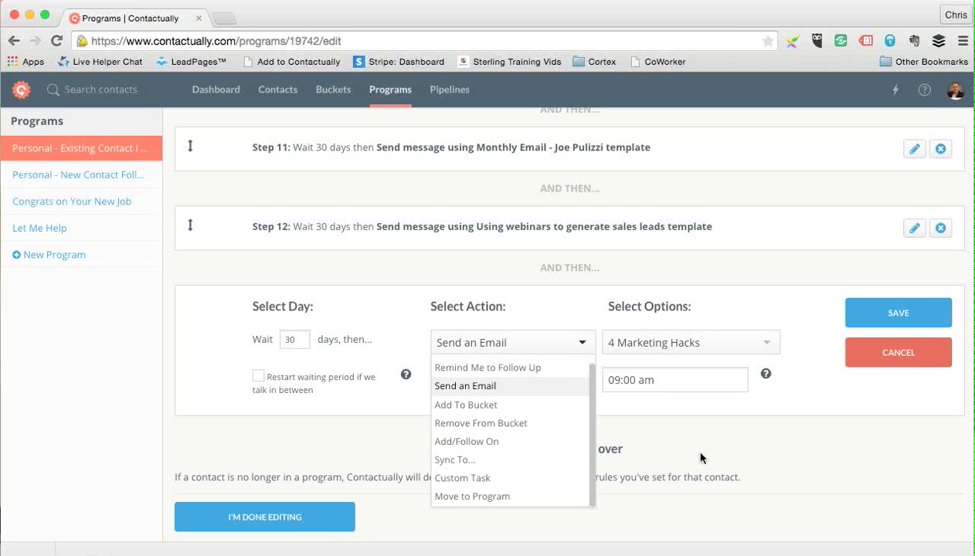
pyautogui.click(686, 414)
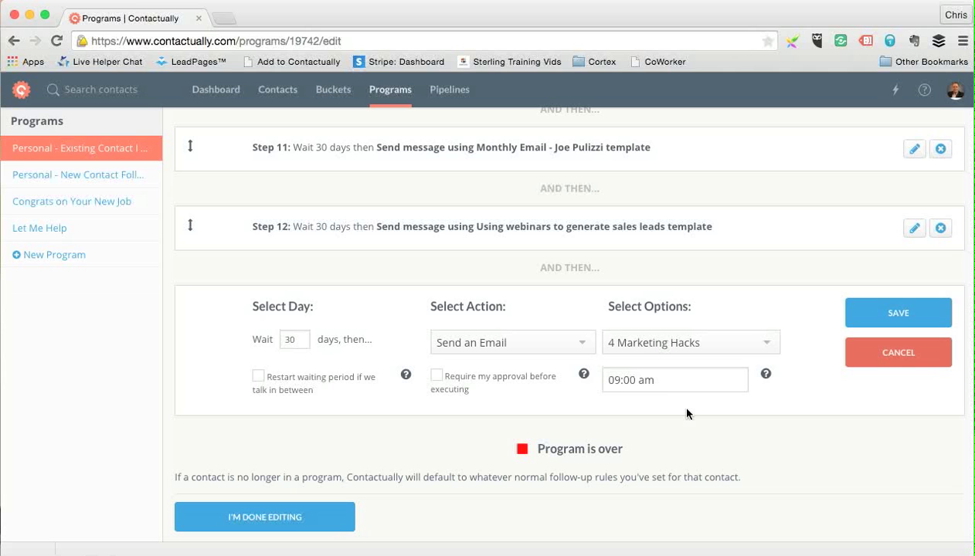
# - Save the new step at the end of the program and finish editing the program
pyautogui.click(909, 318)
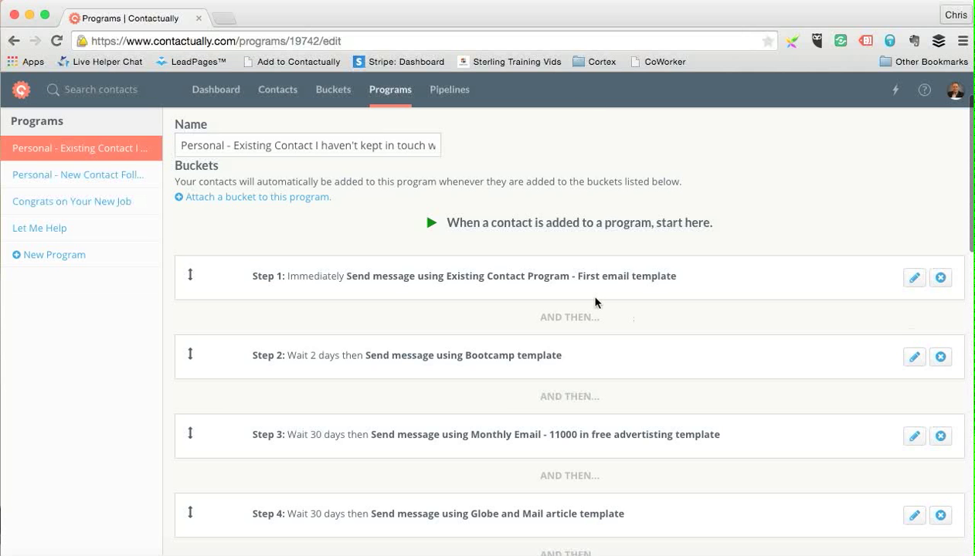
pyautogui.scroll(-3, 594, 305)
pyautogui.scroll(-15, 594, 297)
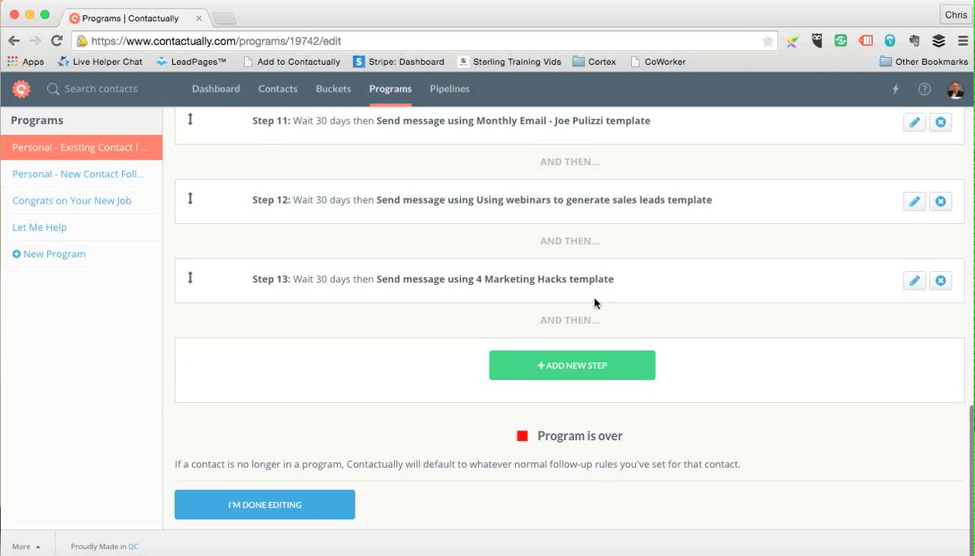
pyautogui.click(280, 502)
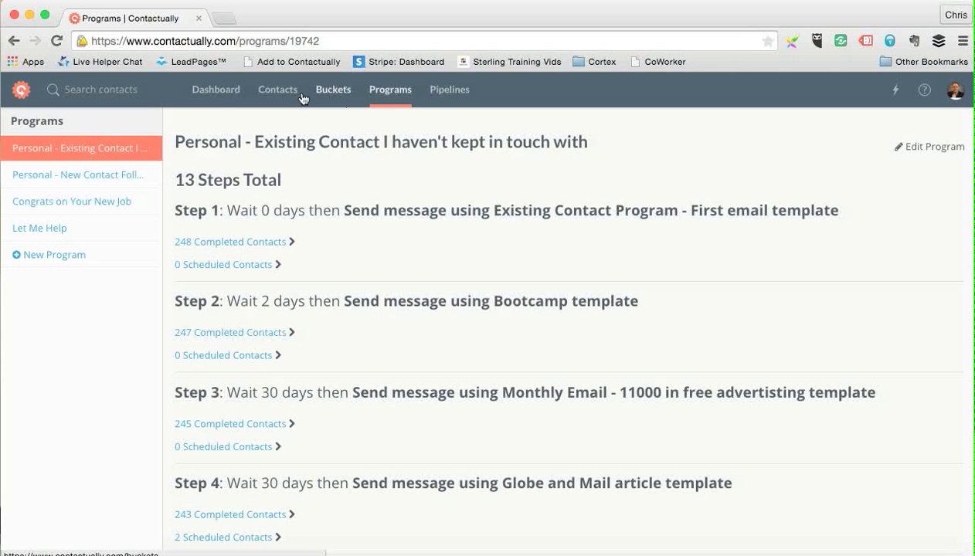
# - Examine the dashboard's current follow-up actions and the bucket choices offered for recent contacts
pyautogui.click(207, 94)
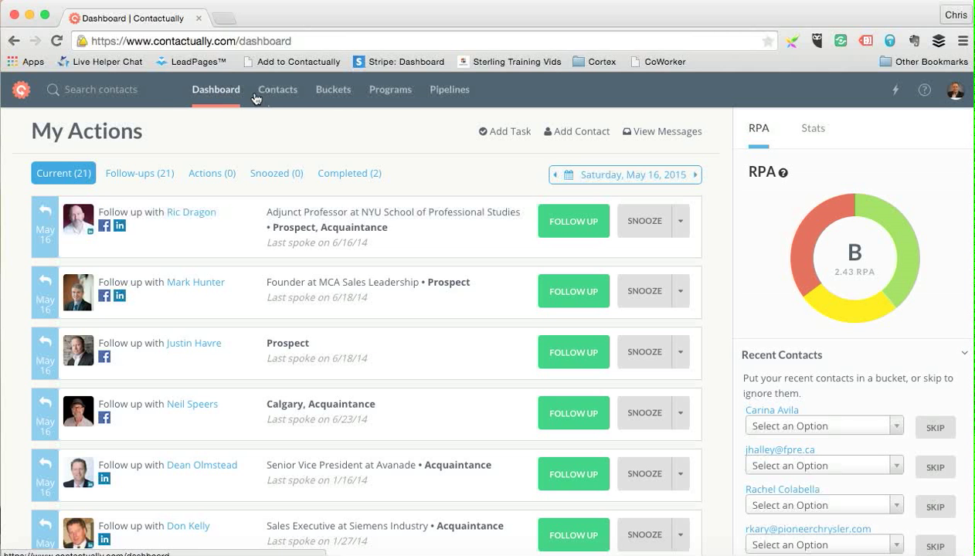
pyautogui.scroll(-2, 756, 330)
pyautogui.scroll(-4, 757, 329)
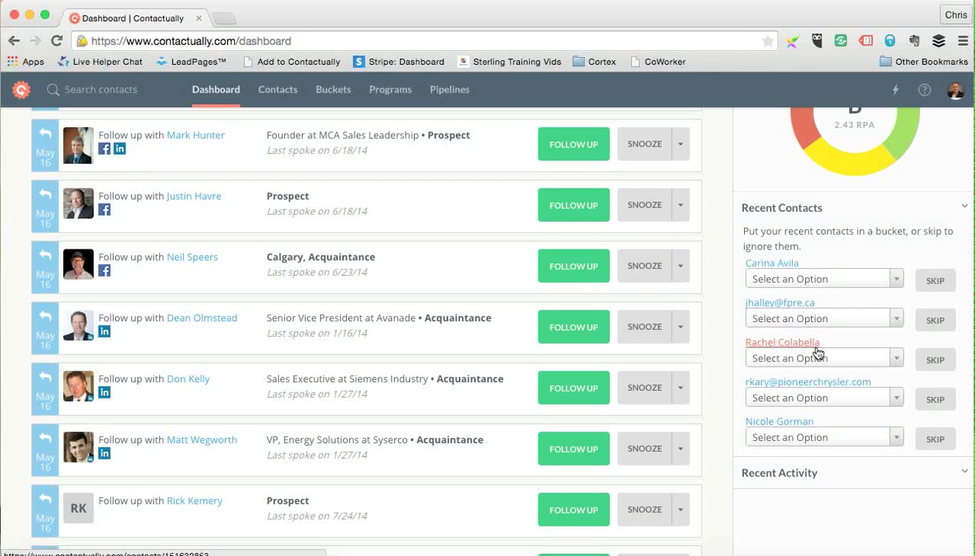
pyautogui.click(896, 280)
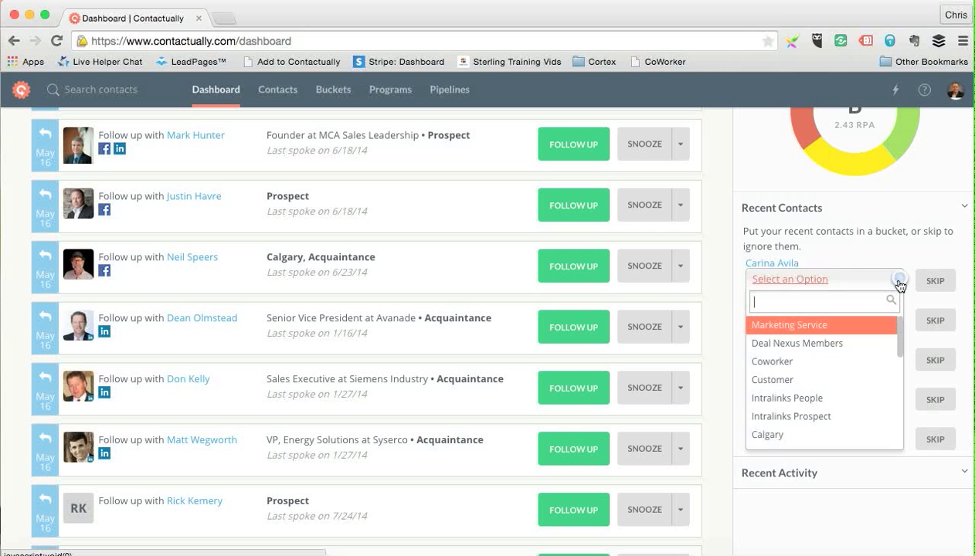
pyautogui.click(897, 278)
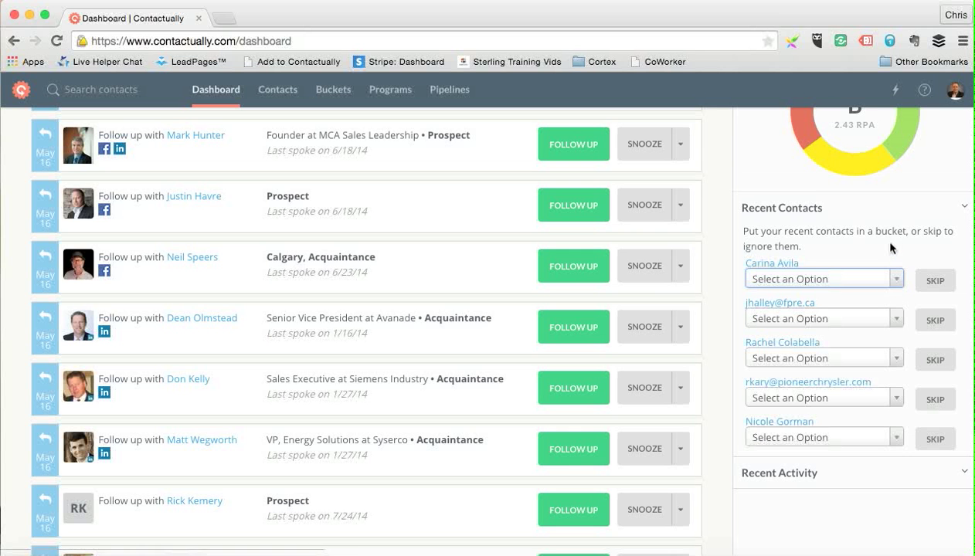
pyautogui.scroll(3, 429, 311)
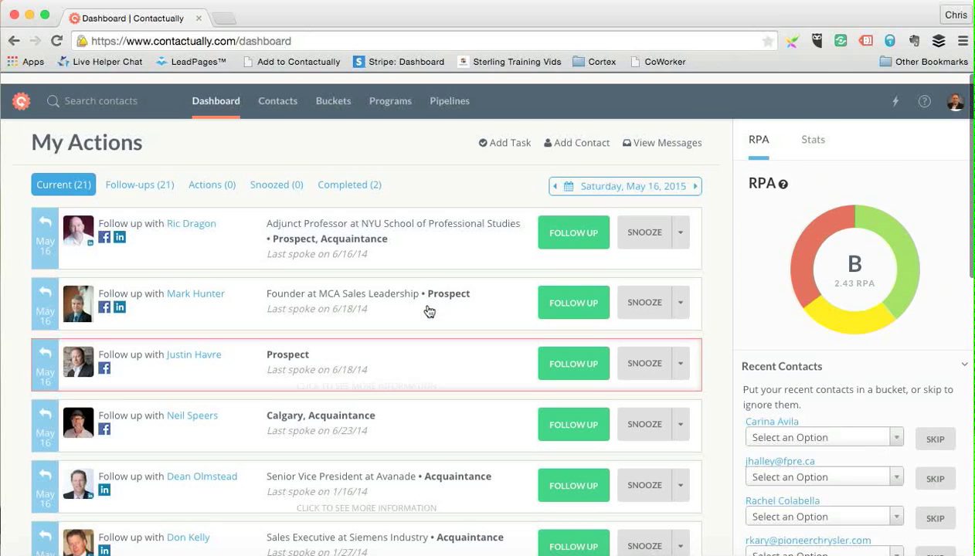
pyautogui.scroll(-3, 429, 311)
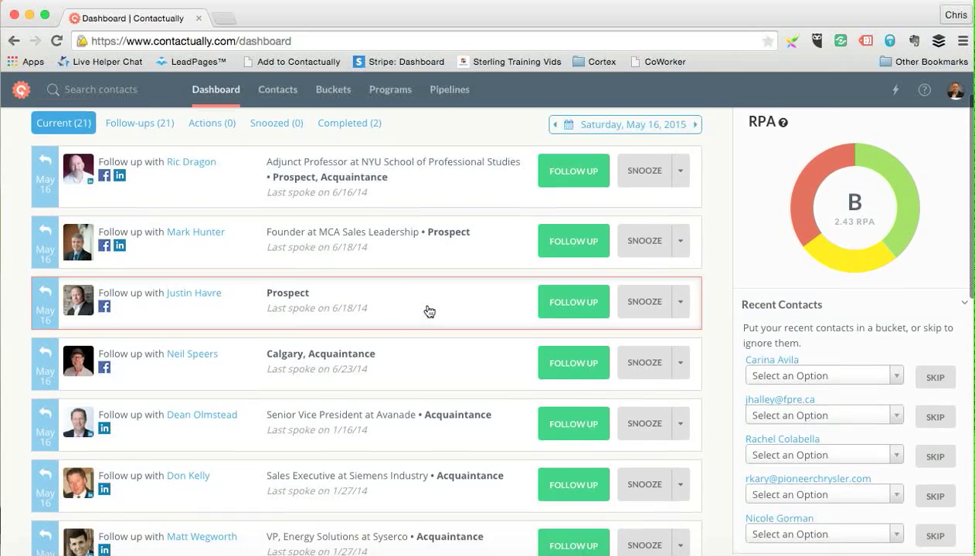
pyautogui.scroll(-4, 430, 311)
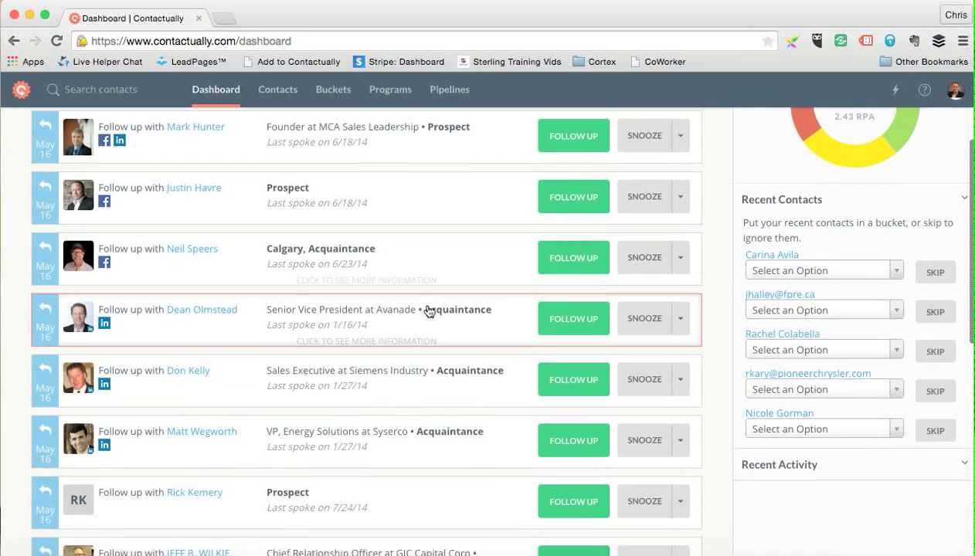
pyautogui.scroll(-2, 430, 311)
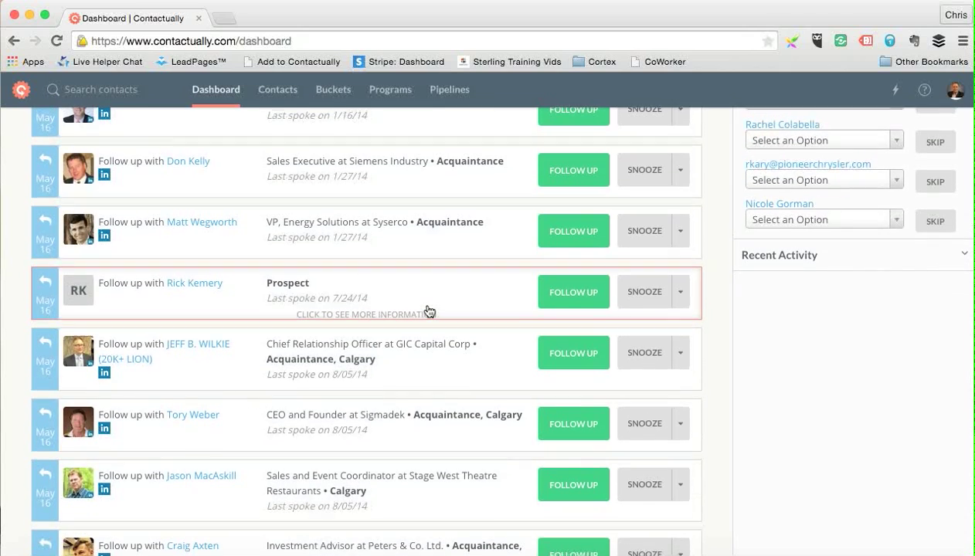
pyautogui.scroll(5, 430, 311)
pyautogui.scroll(3, 429, 312)
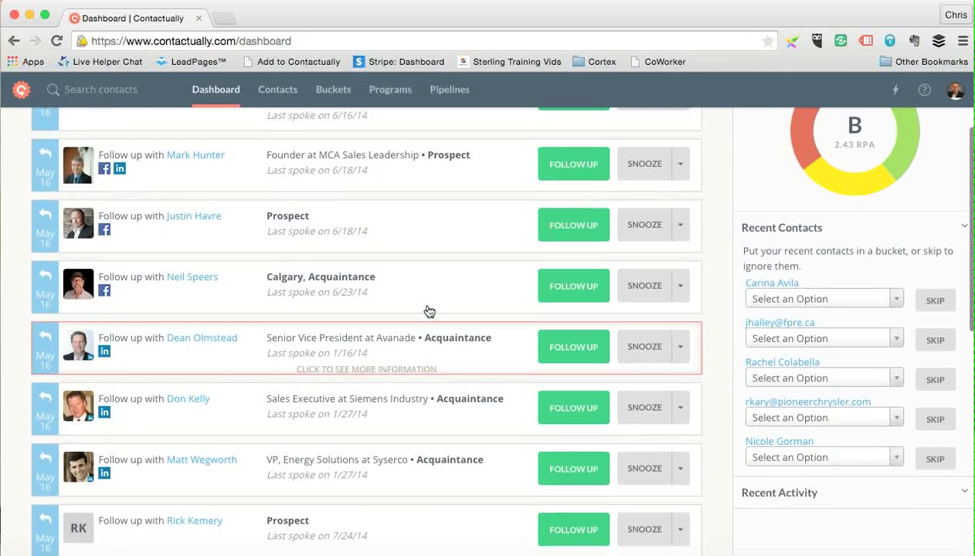
pyautogui.scroll(-3, 430, 312)
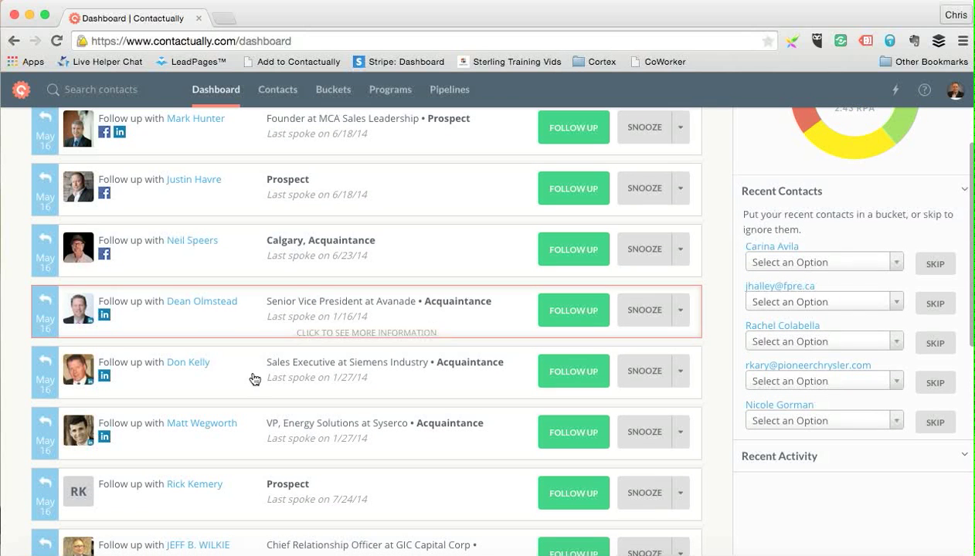
# - Open the Siemens Industry sales executive's contact record from the follow-up list and examine its details, message history and program section
pyautogui.click(183, 369)
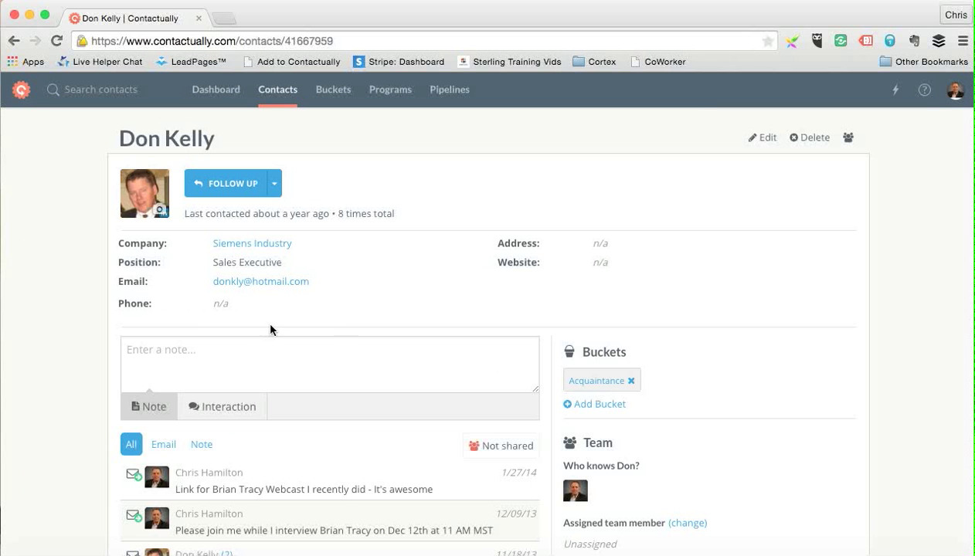
pyautogui.scroll(-5, 746, 330)
pyautogui.scroll(-2, 746, 330)
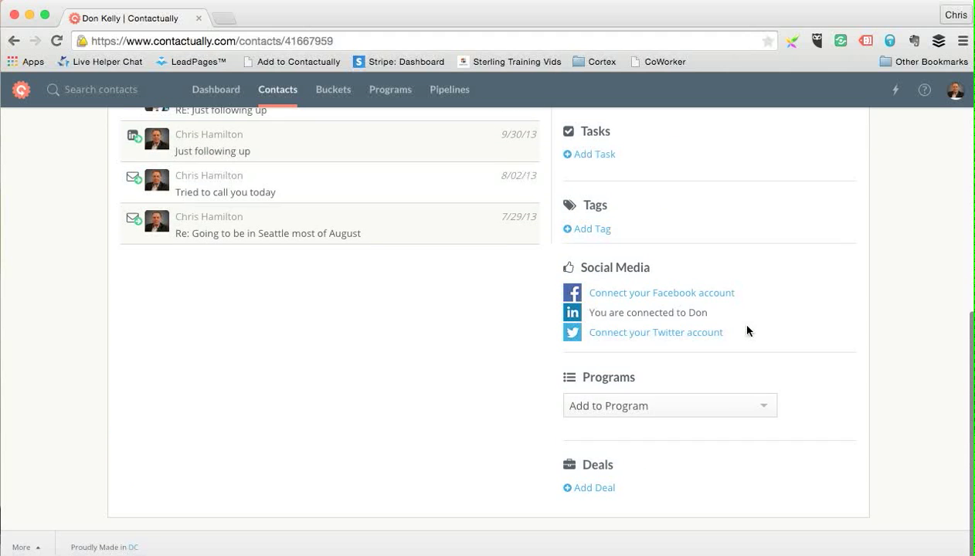
pyautogui.scroll(7, 746, 331)
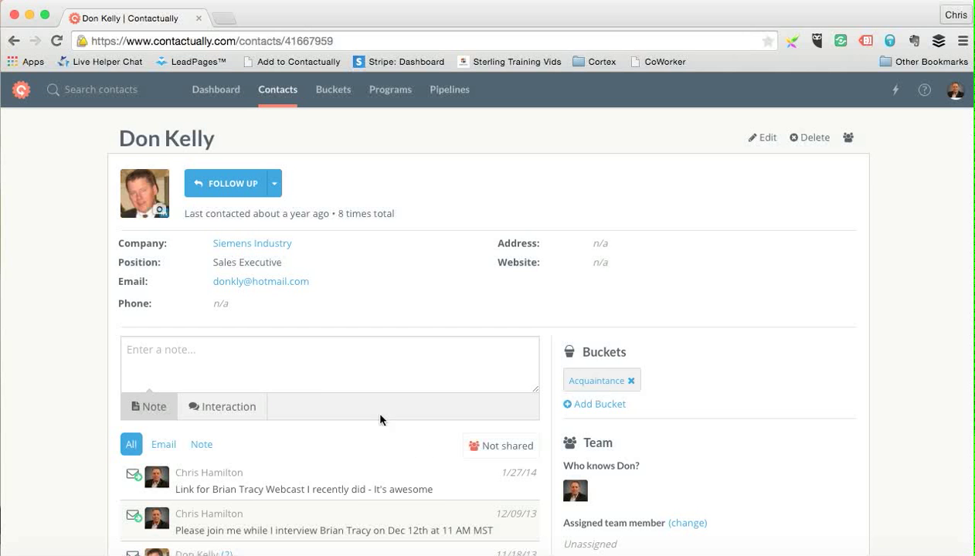
pyautogui.scroll(-5, 352, 498)
pyautogui.scroll(-2, 352, 502)
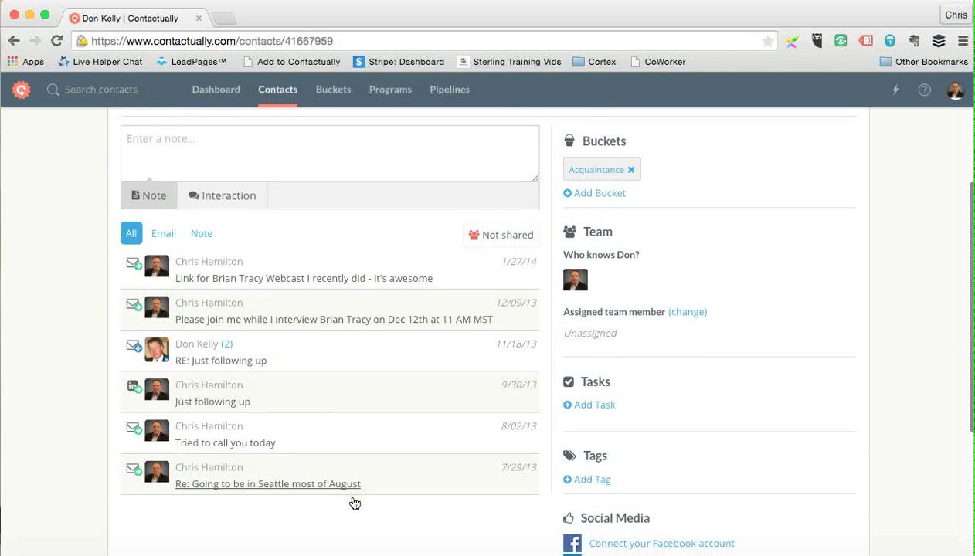
pyautogui.scroll(5, 352, 502)
pyautogui.scroll(2, 352, 502)
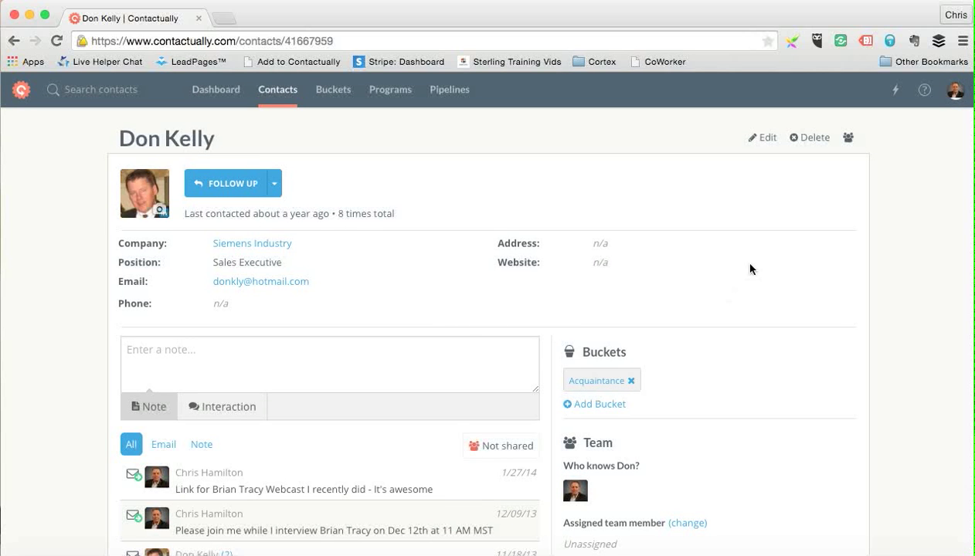
# - Add the Siemens Industry sales executive to the "Personal - Existing Contact I haven't kept in touch with" program and save the assignment
pyautogui.scroll(-6, 749, 268)
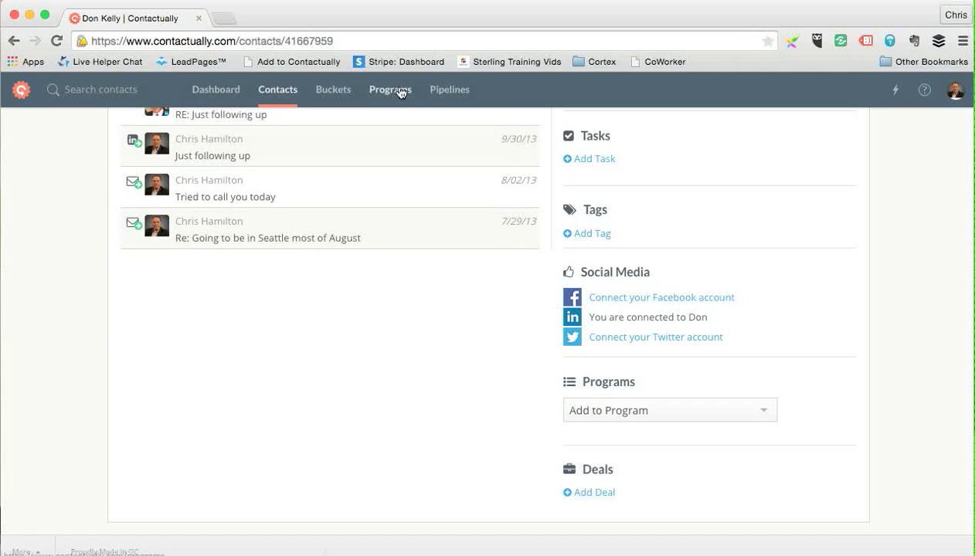
pyautogui.click(628, 414)
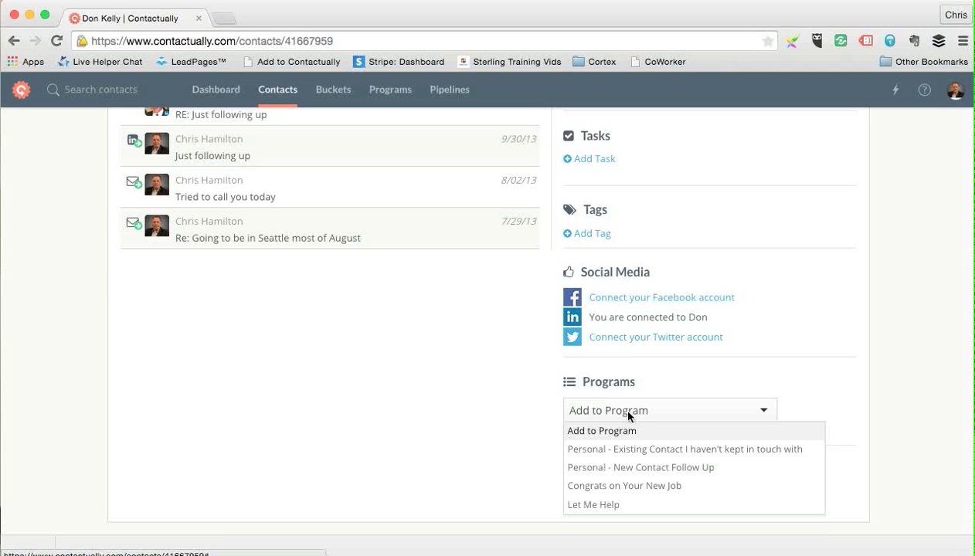
pyautogui.click(601, 449)
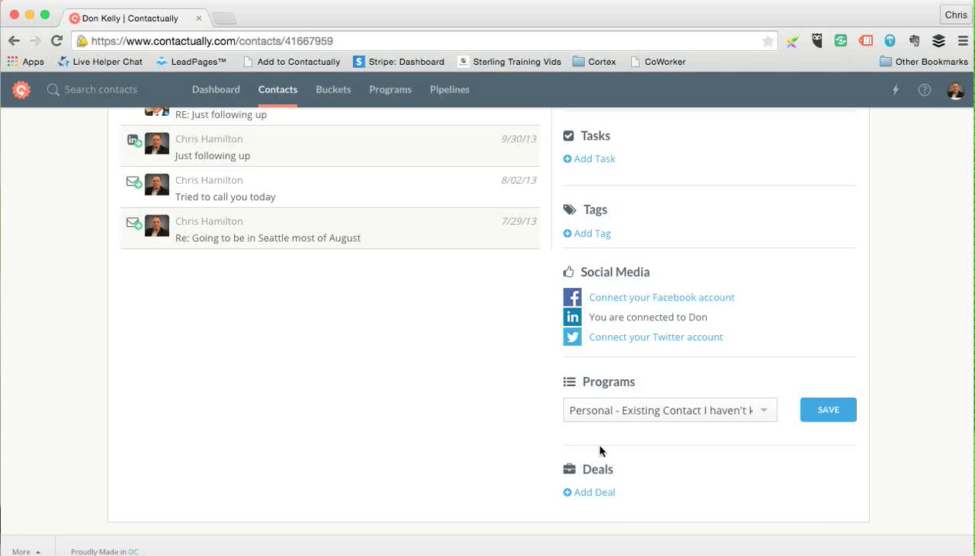
pyautogui.click(828, 410)
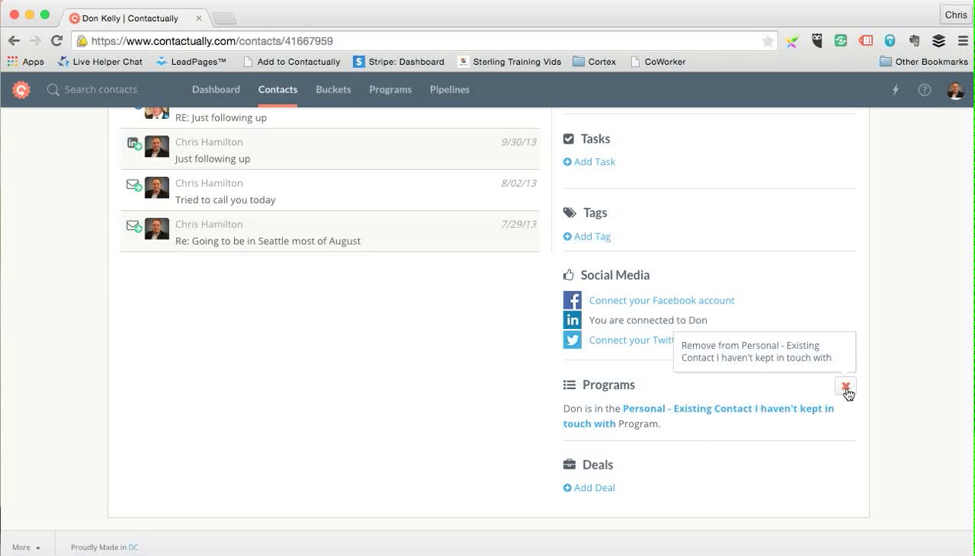
# - Approve the contact's program Step 1 from the dashboard, review the "Sorry for not keeping in touch" email and send it
pyautogui.scroll(10, 470, 347)
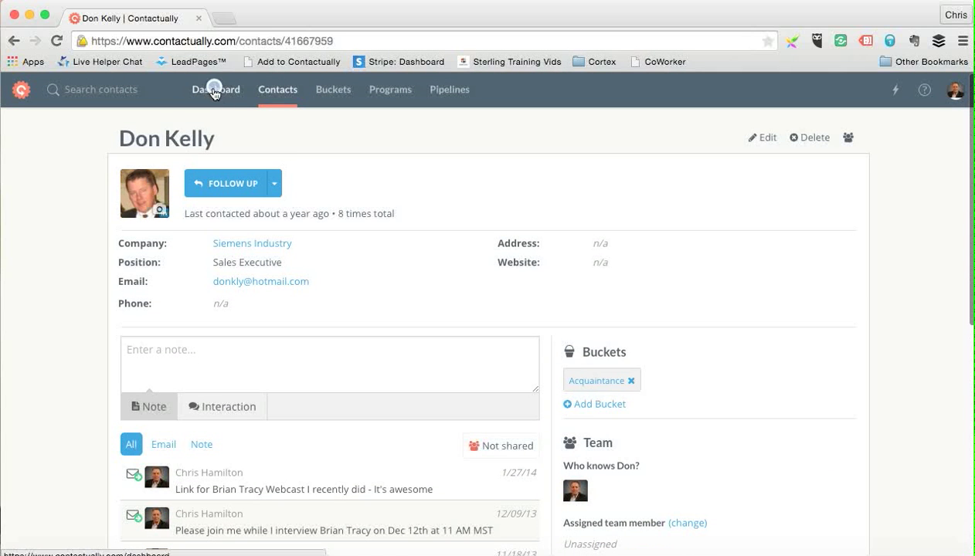
pyautogui.click(214, 93)
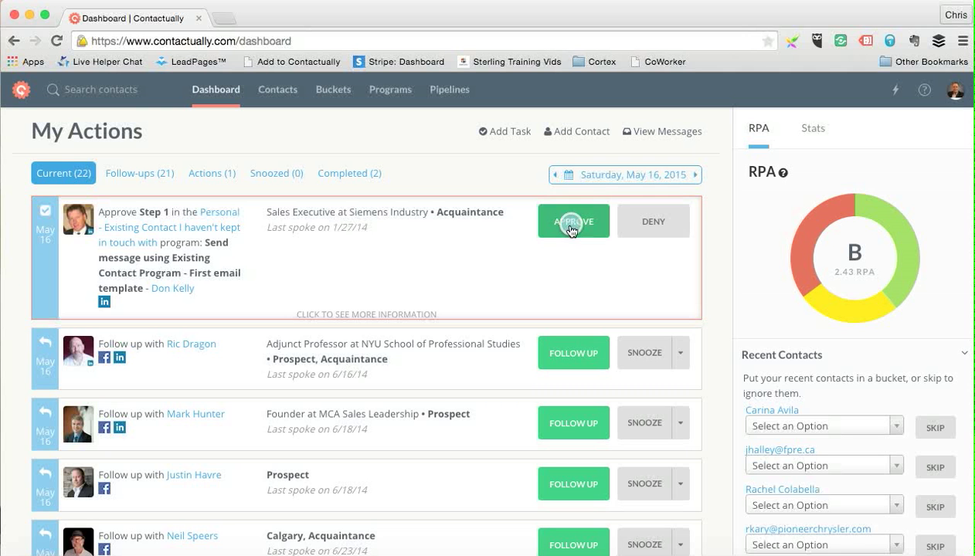
pyautogui.click(571, 230)
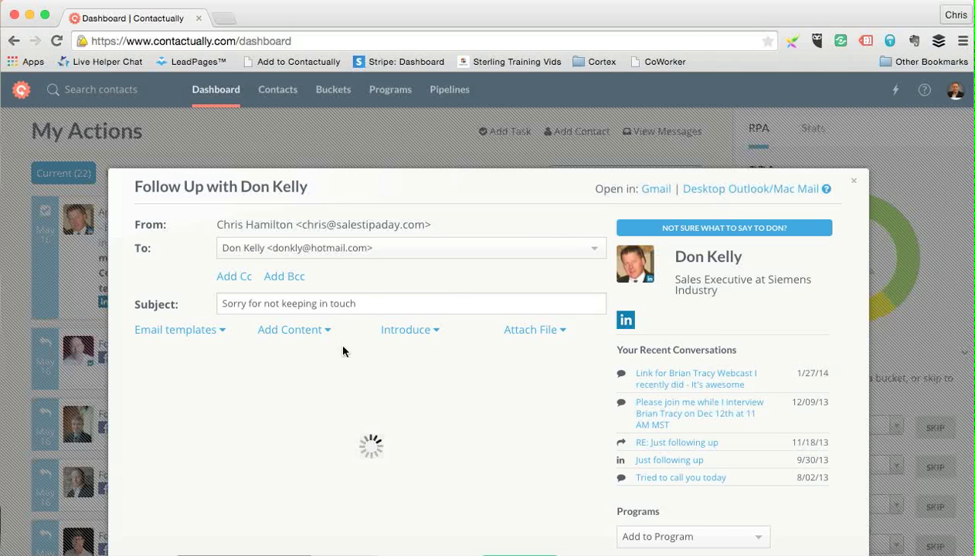
pyautogui.scroll(-5, 344, 350)
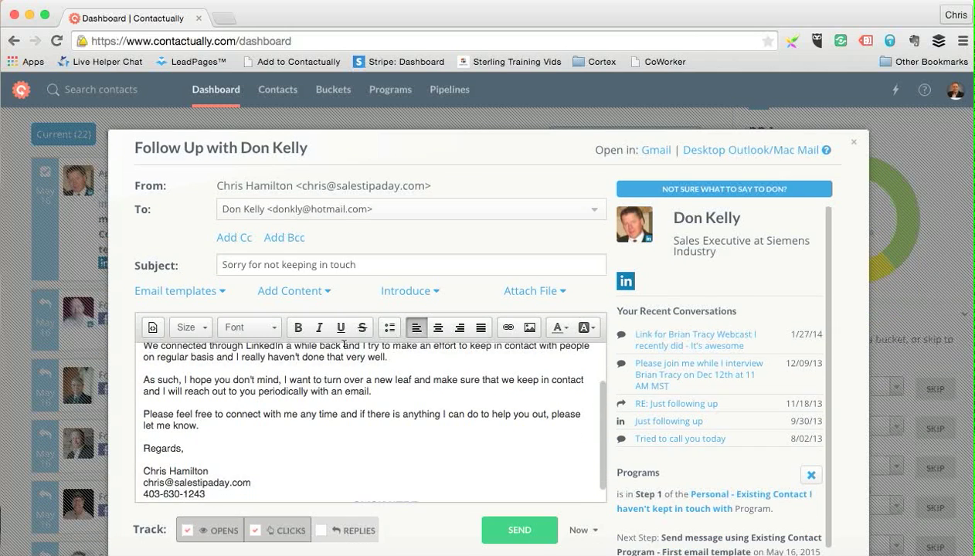
pyautogui.scroll(-5, 447, 390)
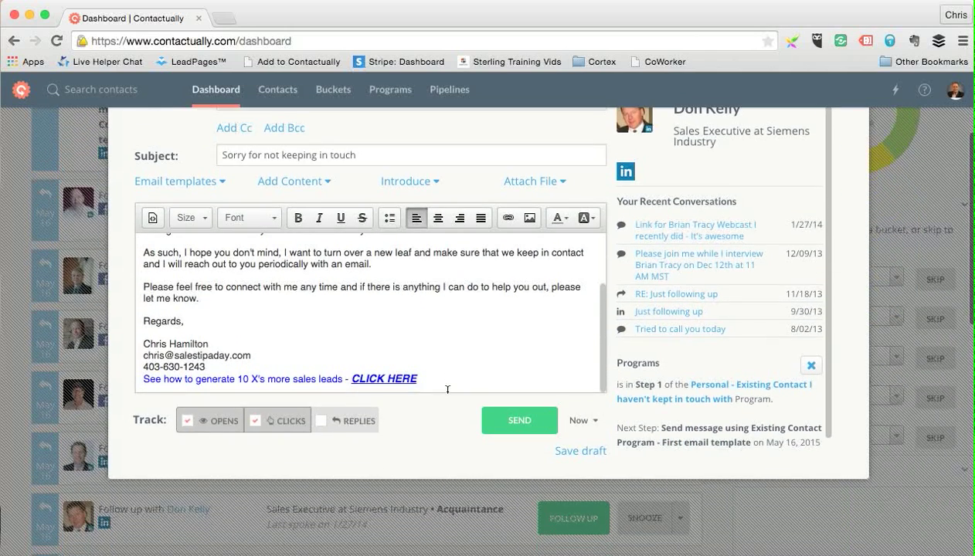
pyautogui.click(515, 424)
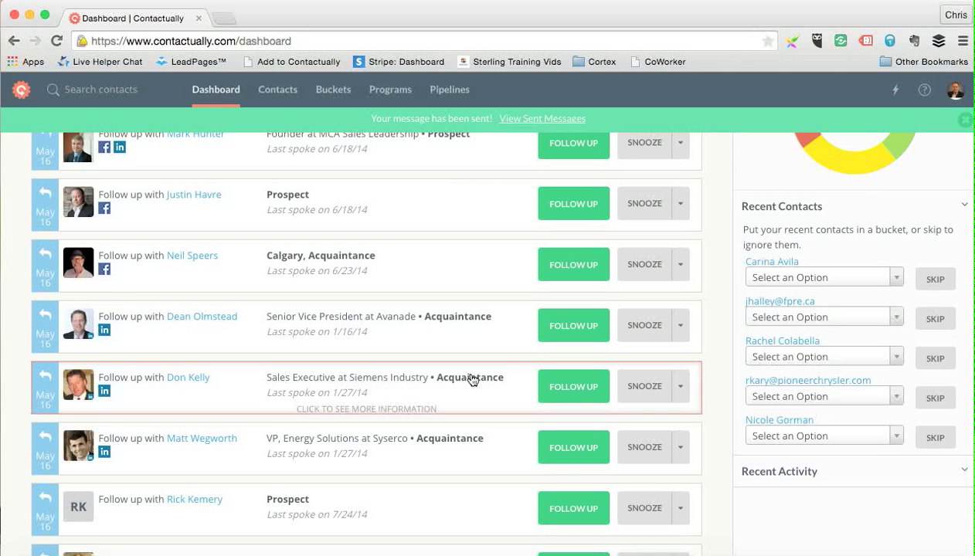
pyautogui.scroll(4, 472, 383)
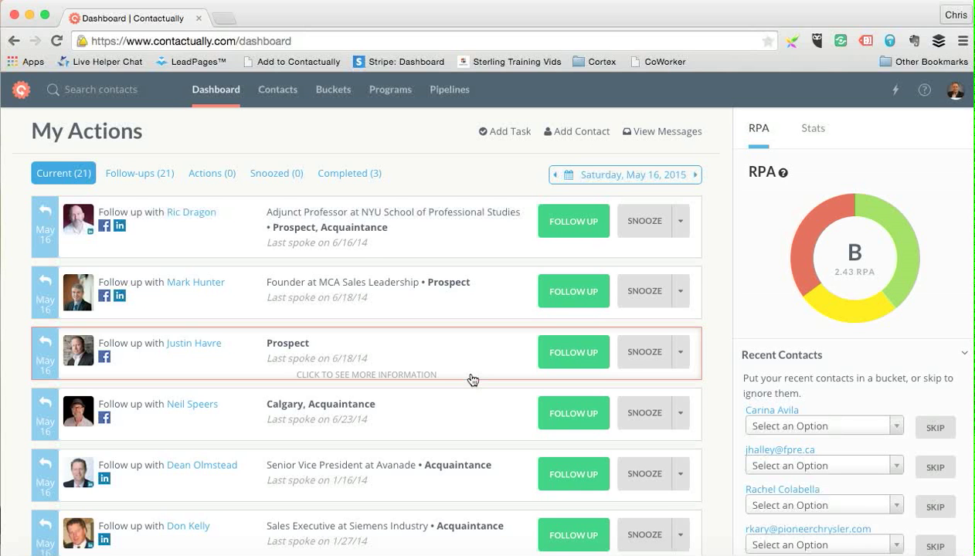
# - Switch to the Marketing Hack Presentation to view the "How I save 4 weeks a month" slide, and return to the Contactually dashboard
pyautogui.press('super+Tab')
pyautogui.press('super+Tab')
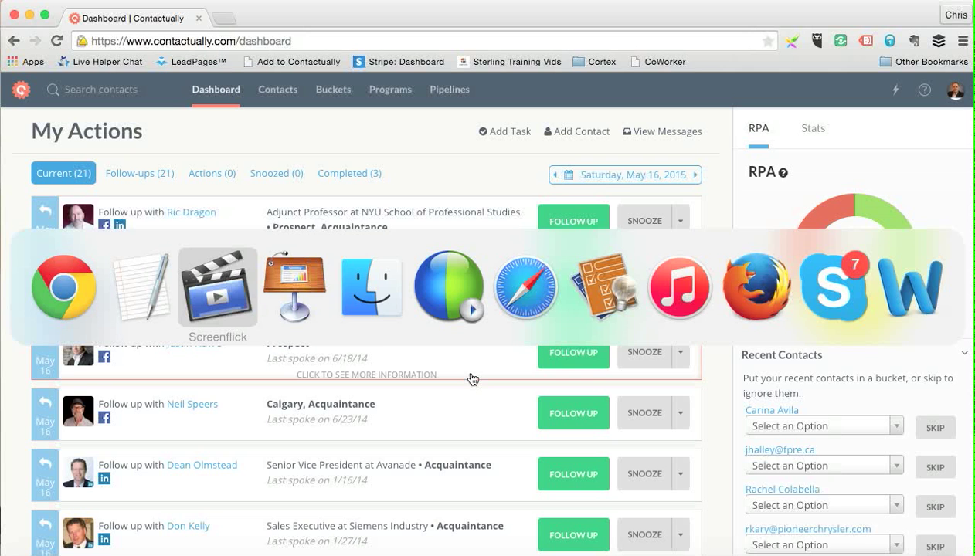
pyautogui.press('super+Tab')
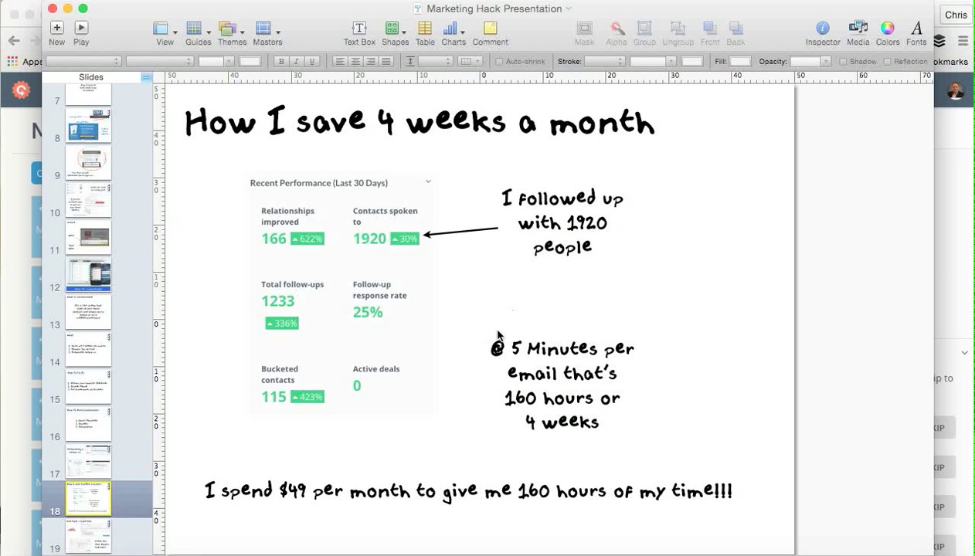
pyautogui.click(4, 308)
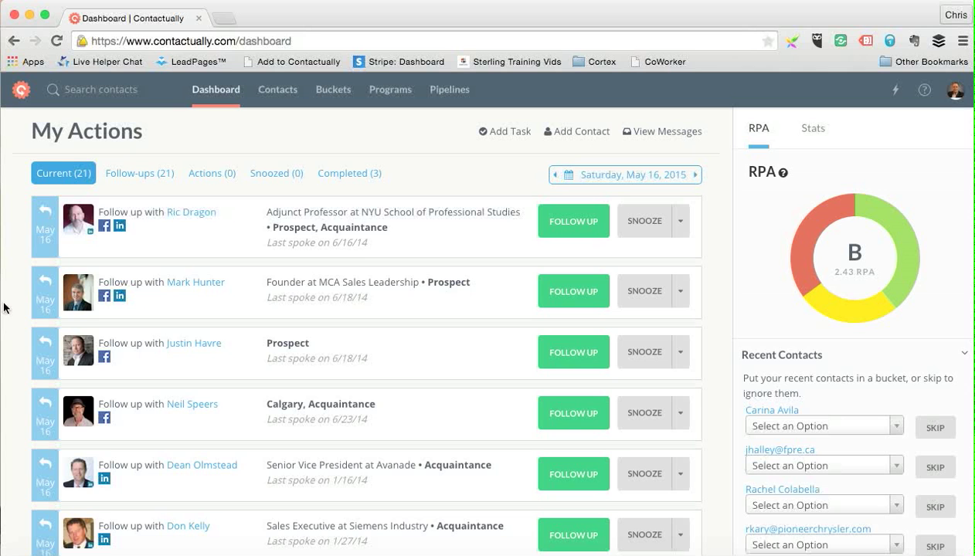